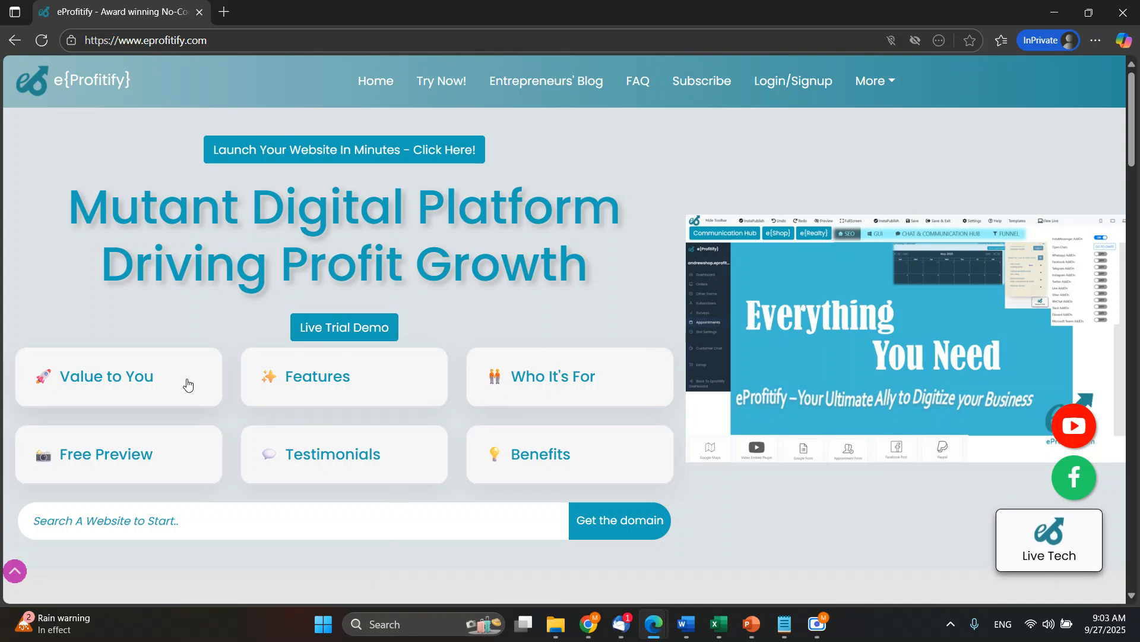
Expand the Value to You section on the home page and launch the live trial demo.
{"action": "left_click", "coordinate": [66, 377]}
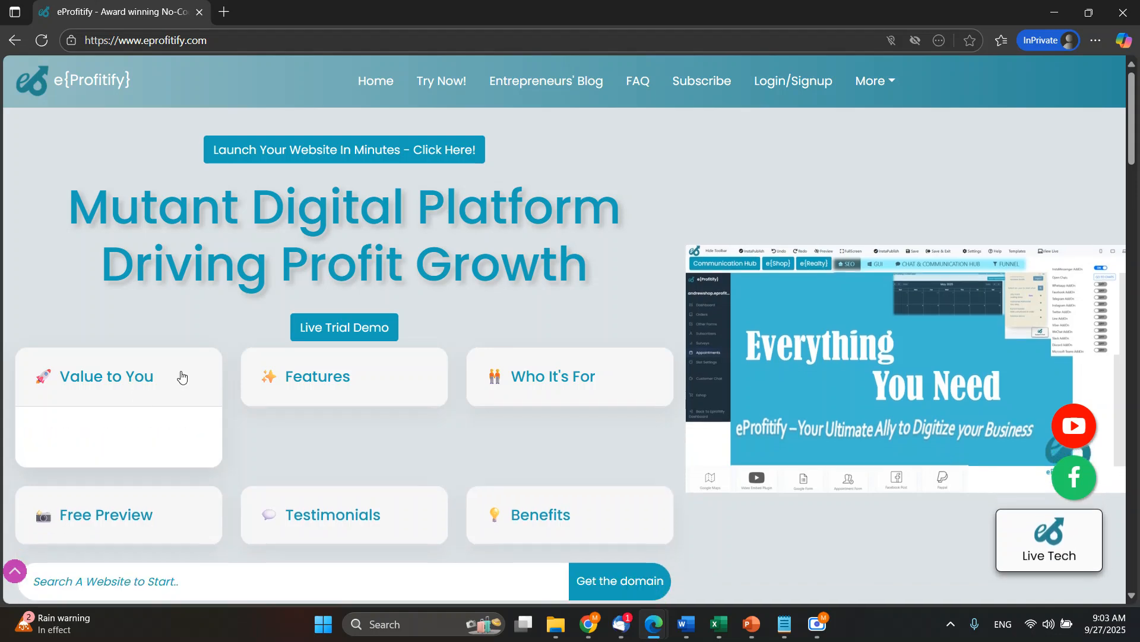
{"action": "mouse_move", "coordinate": [316, 382]}
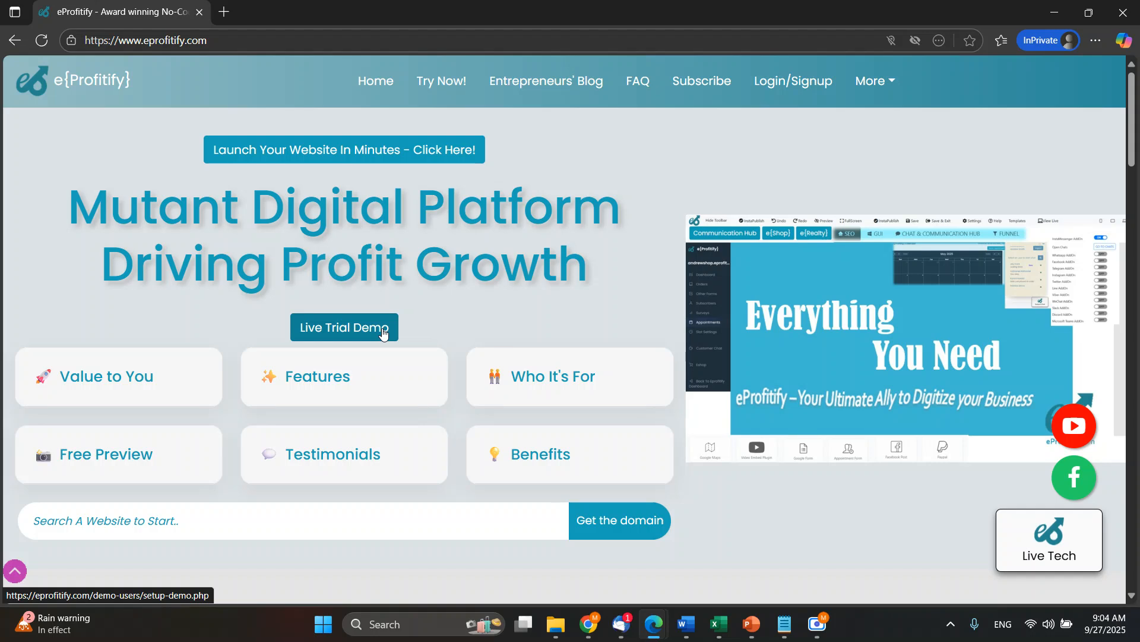
{"action": "left_click", "coordinate": [332, 332]}
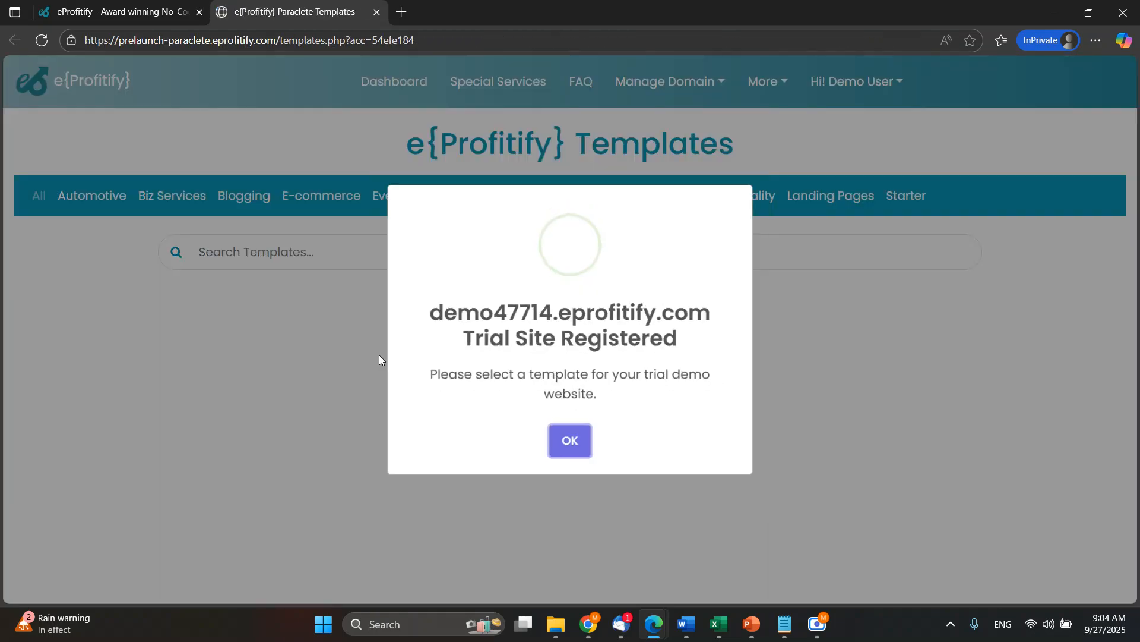
Highlight the trial site's address in the registration message and dismiss the message.
{"action": "left_click_drag", "start_coordinate": [431, 314], "coordinate": [683, 343]}
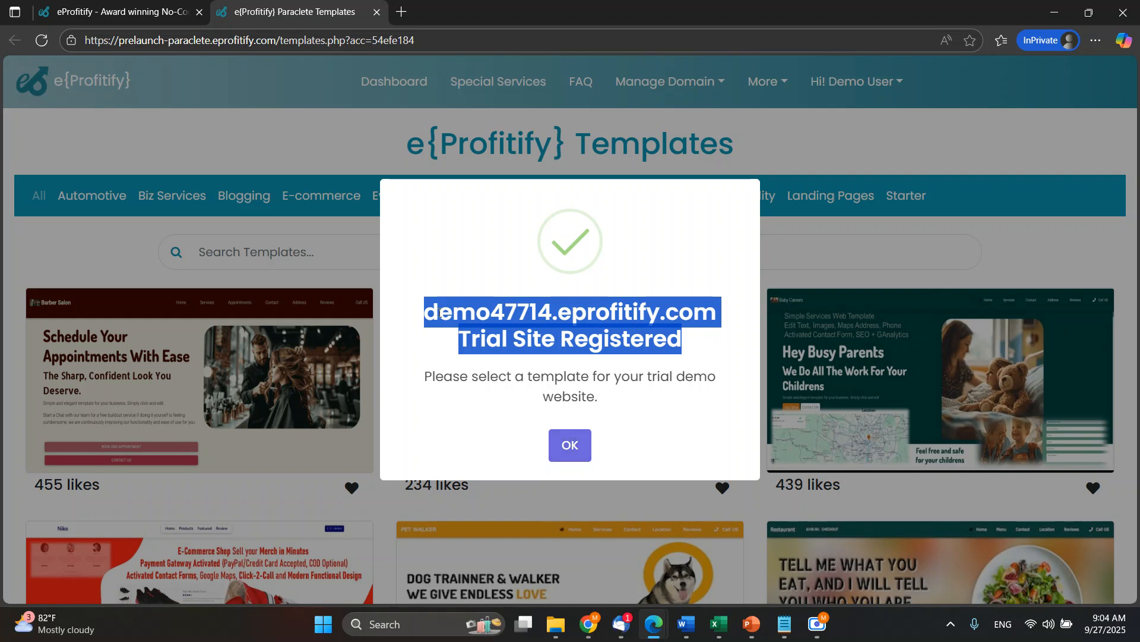
{"action": "left_click", "coordinate": [440, 313]}
{"action": "left_click_drag", "start_coordinate": [426, 313], "coordinate": [711, 312]}
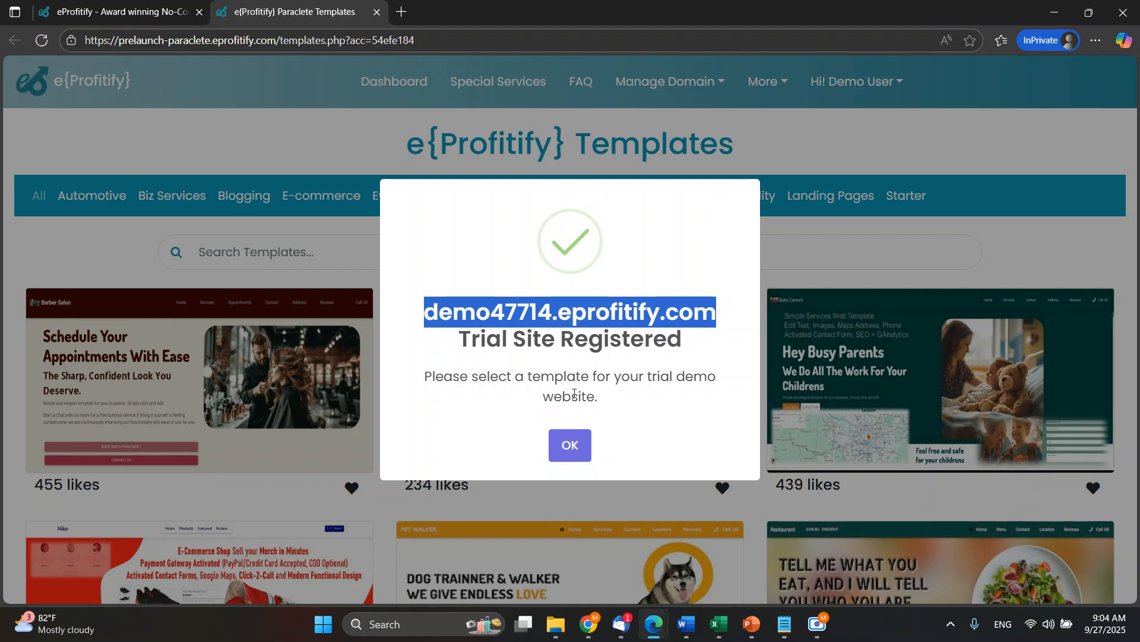
{"action": "left_click", "coordinate": [569, 445]}
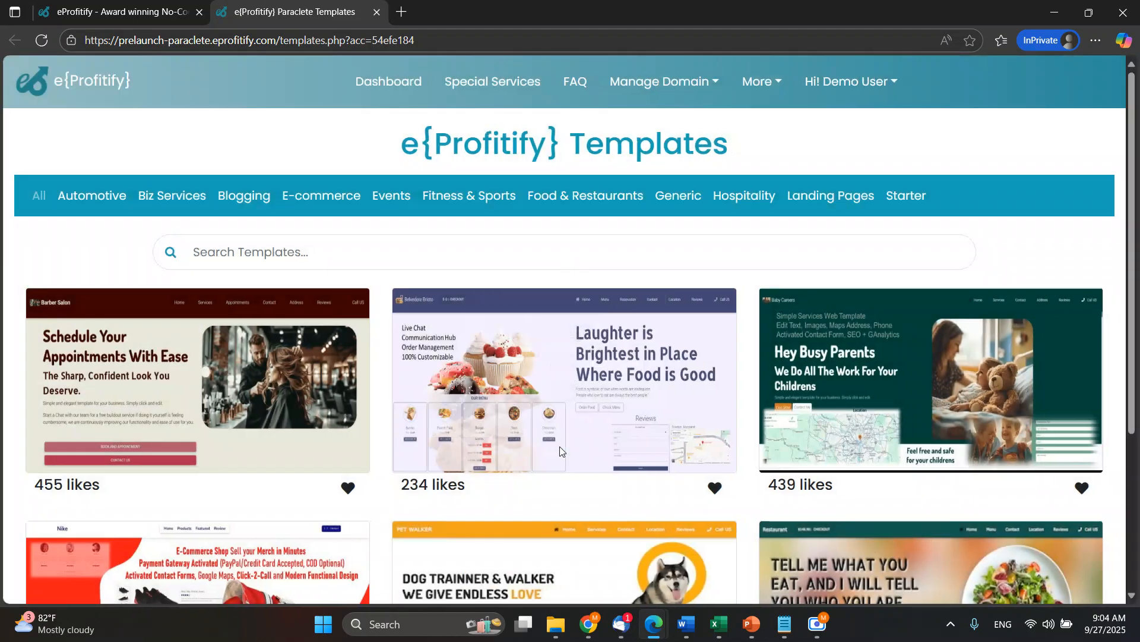
Choose the Salon Barber with Appointment Management System template and open it for editing and publishing.
{"action": "scroll", "coordinate": [669, 422], "scroll_direction": "down", "scroll_amount": 3}
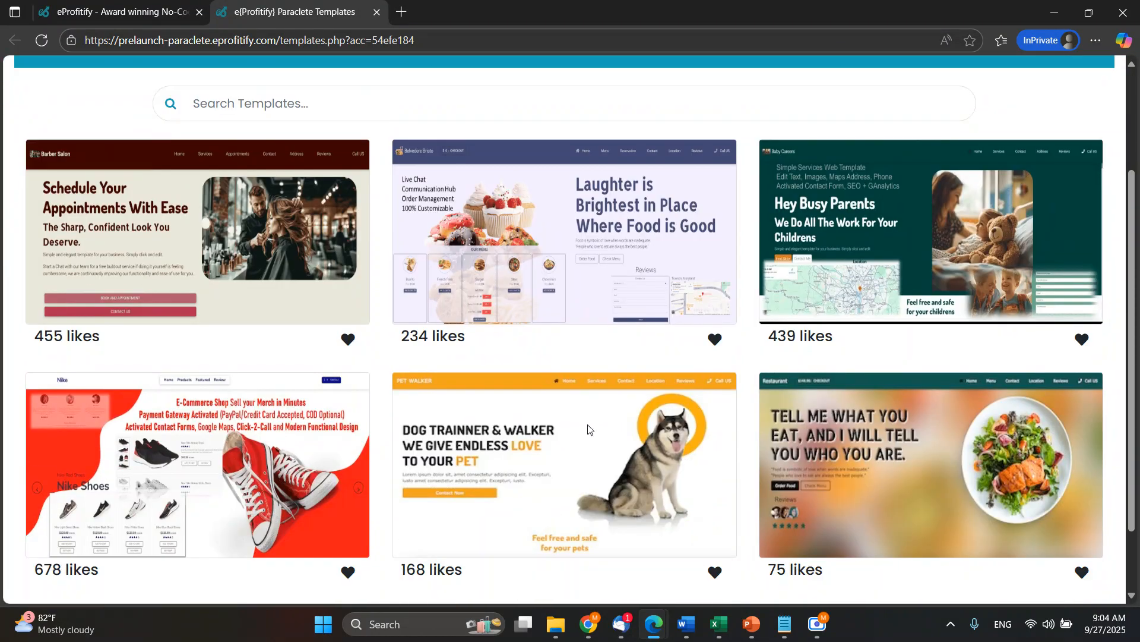
{"action": "scroll", "coordinate": [244, 283], "scroll_direction": "up", "scroll_amount": 1}
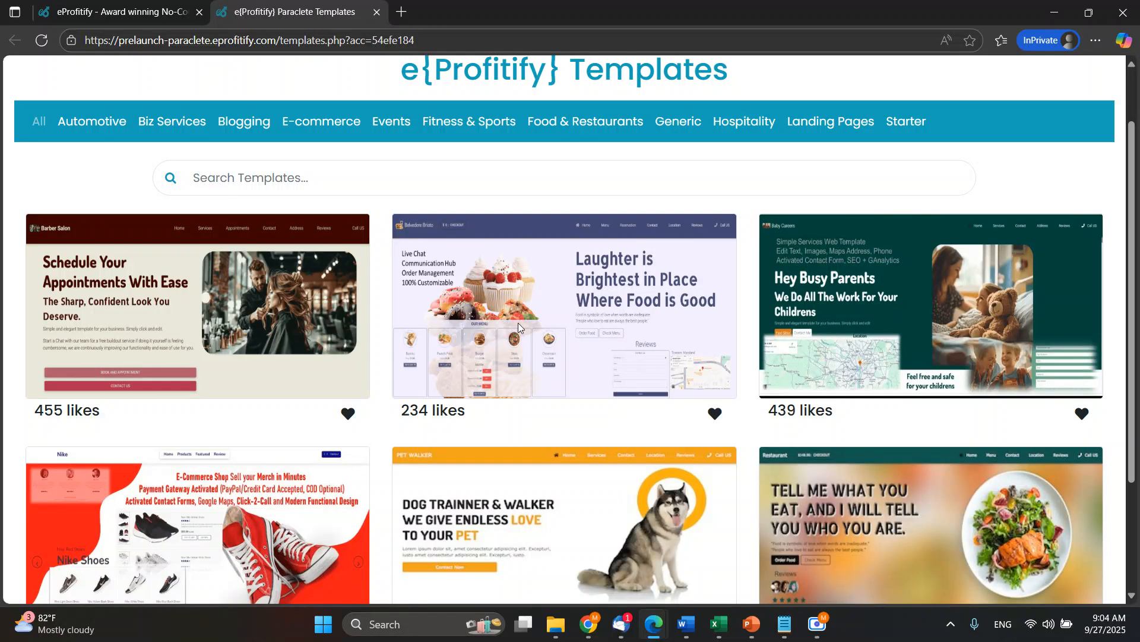
{"action": "left_click", "coordinate": [225, 301]}
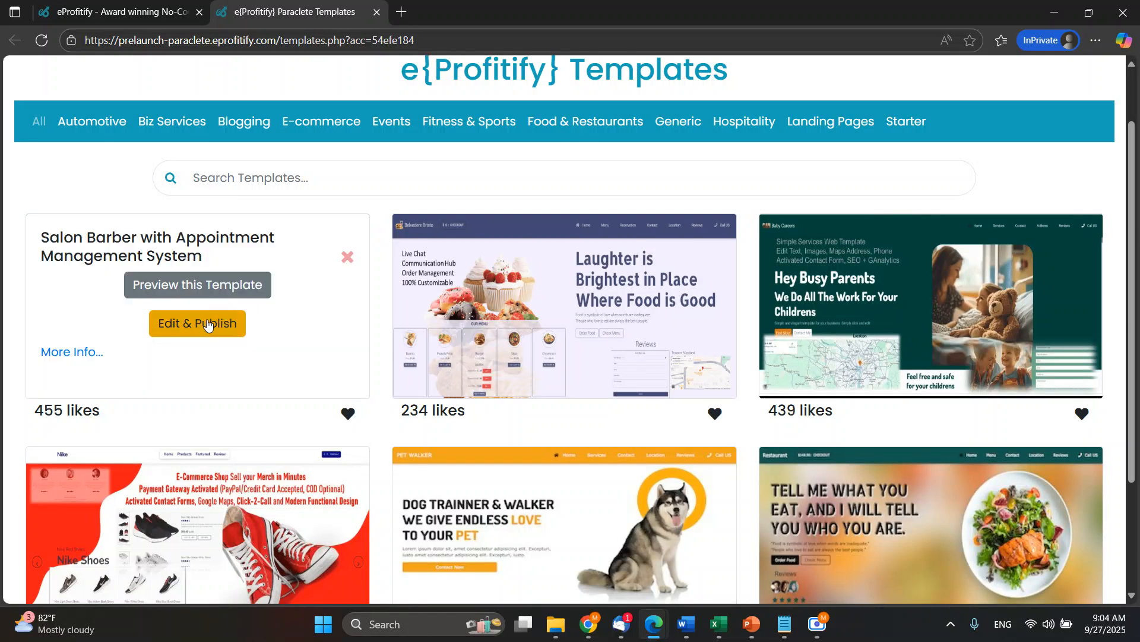
{"action": "left_click", "coordinate": [208, 324]}
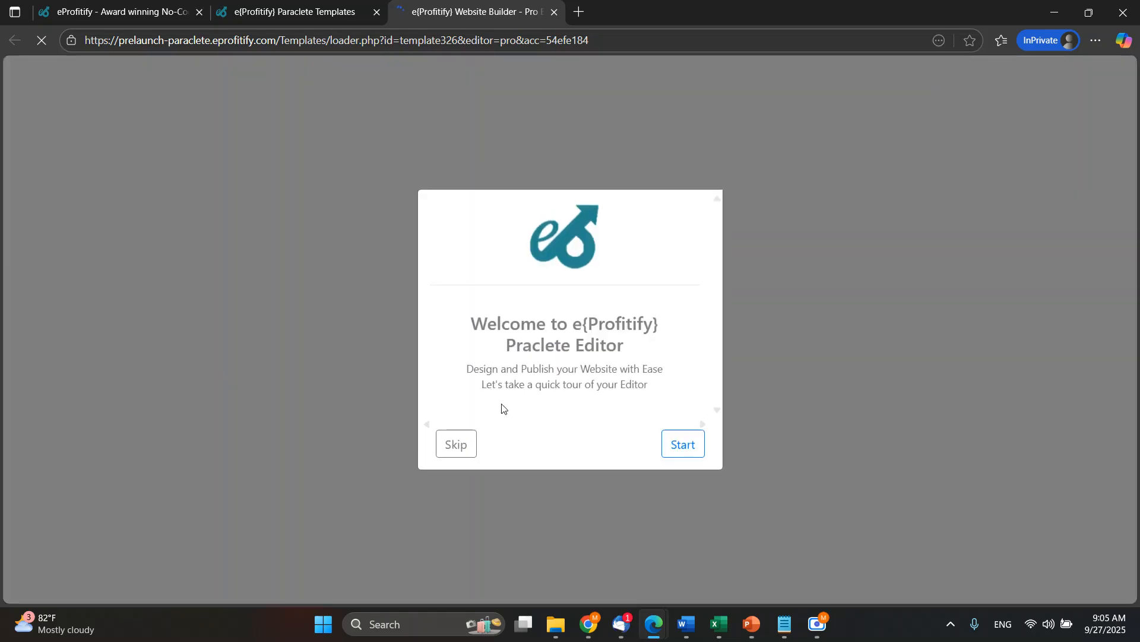
{"action": "left_click", "coordinate": [453, 446]}
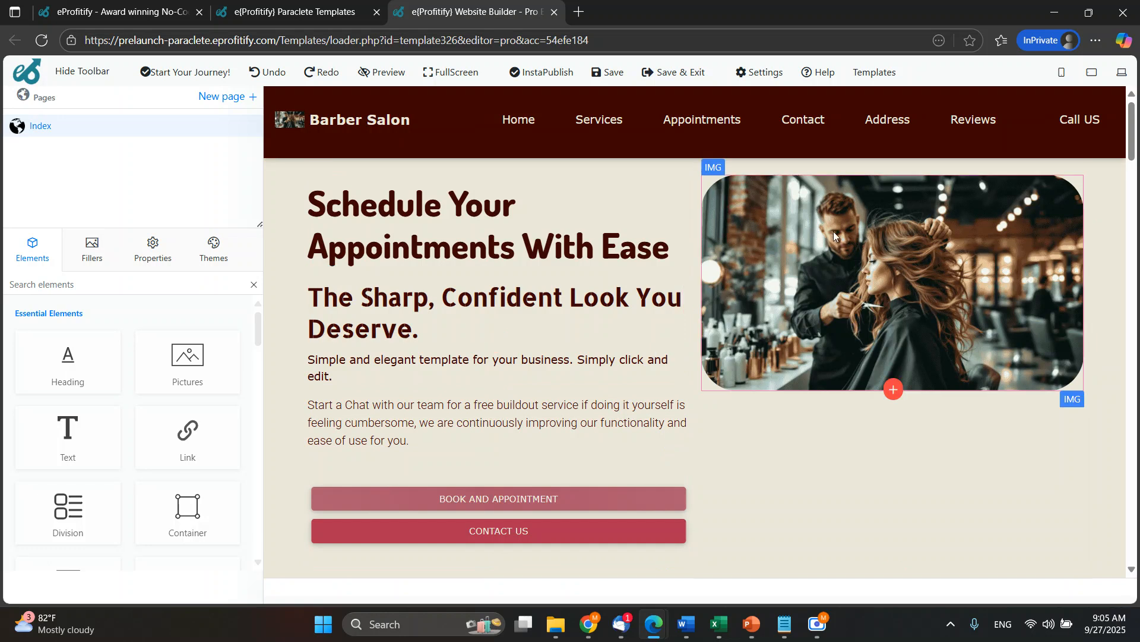
Replace the main heading "Schedule Your Appointments With Ease" with "This is my page".
{"action": "double_click", "coordinate": [368, 122]}
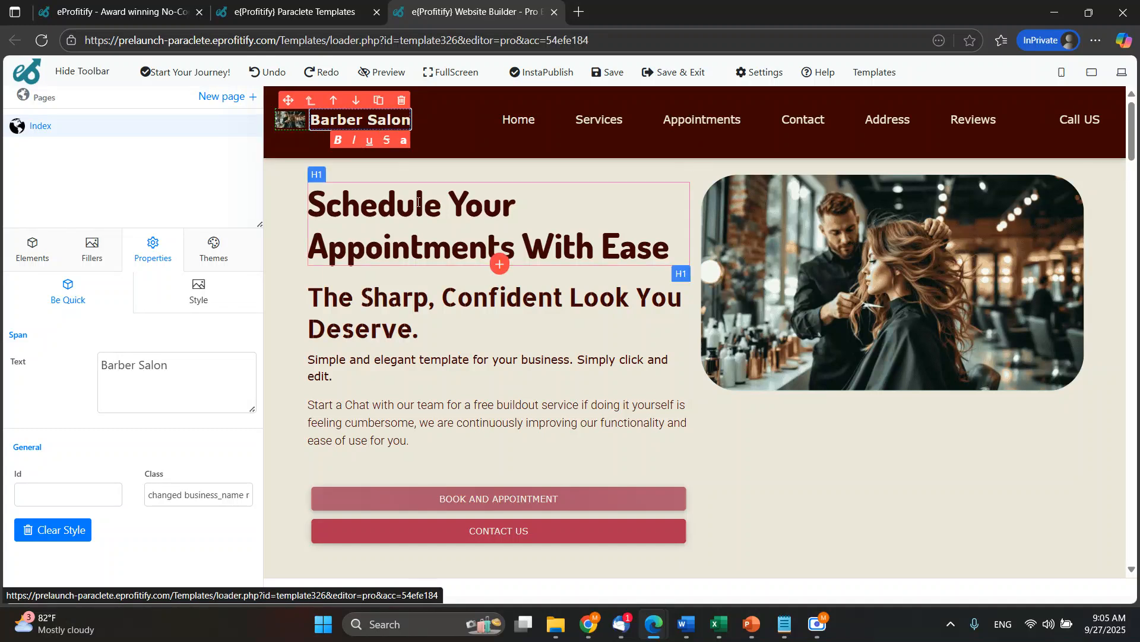
{"action": "left_click", "coordinate": [414, 201]}
{"action": "triple_click", "coordinate": [441, 206]}
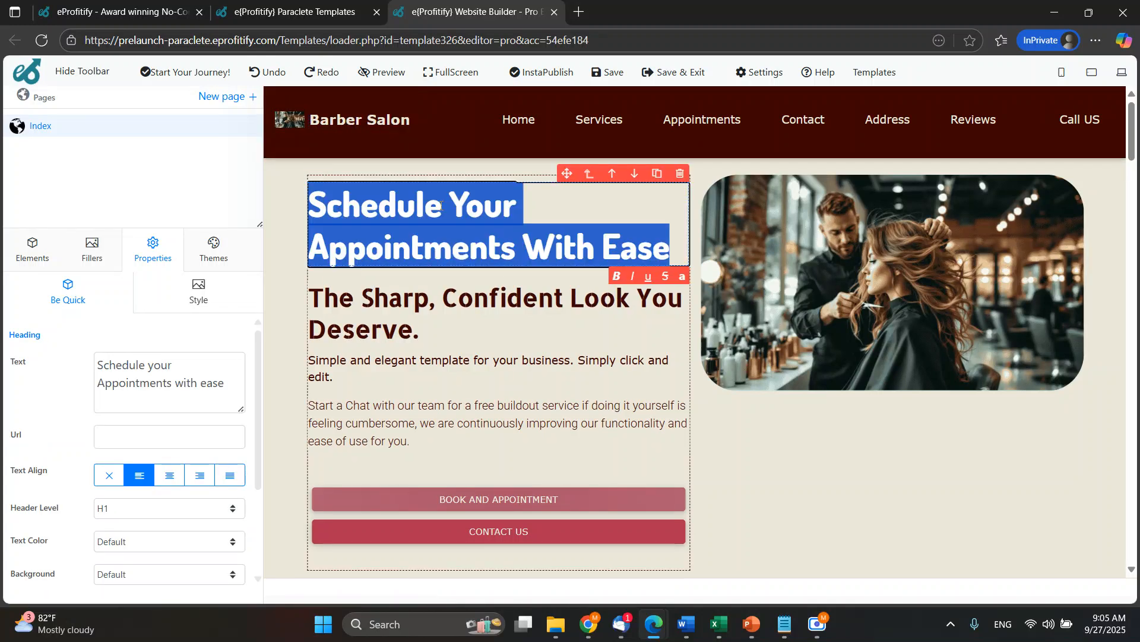
{"action": "type", "text": "This is my page"}
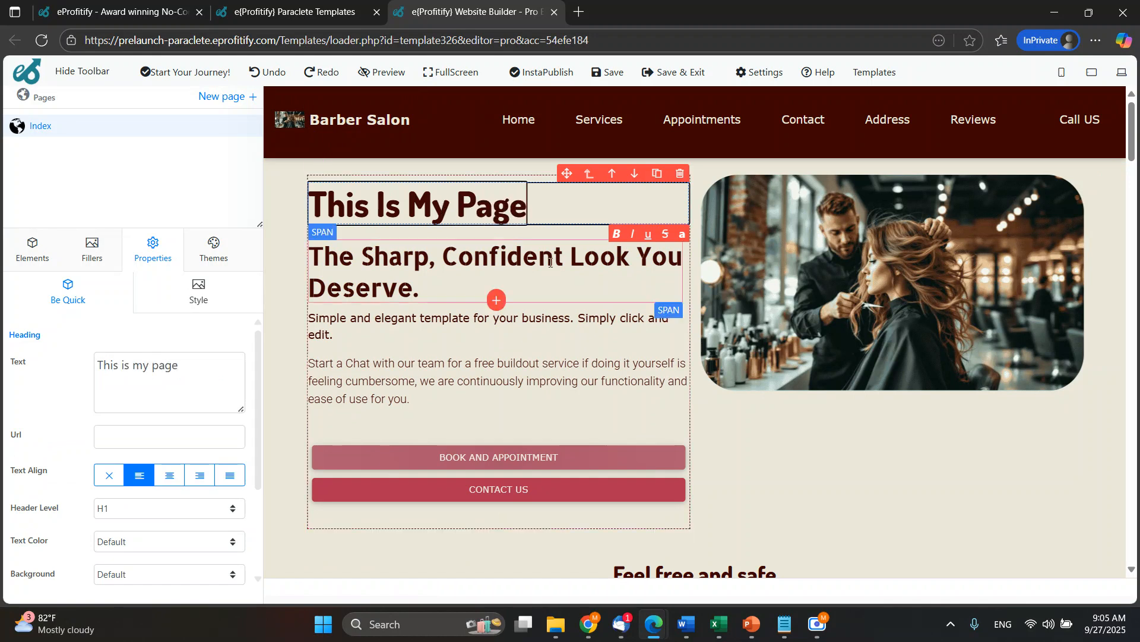
Replace the salon picture beside the heading with the gallery image of a smiling woman and a German shepherd.
{"action": "left_click", "coordinate": [773, 279]}
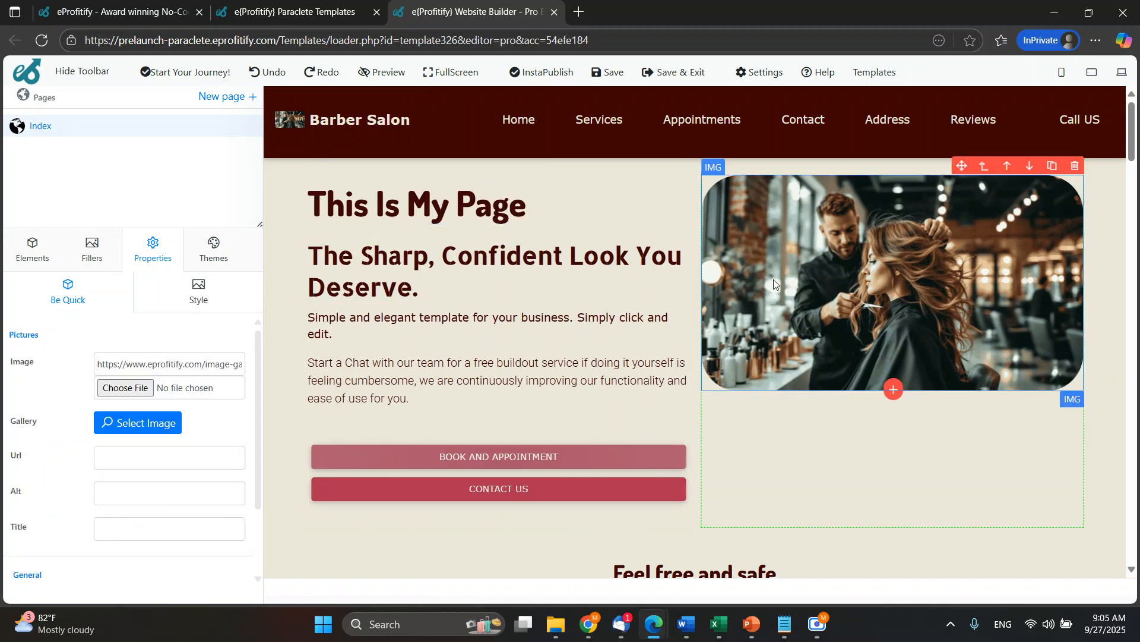
{"action": "left_click", "coordinate": [164, 422]}
{"action": "left_click", "coordinate": [434, 443]}
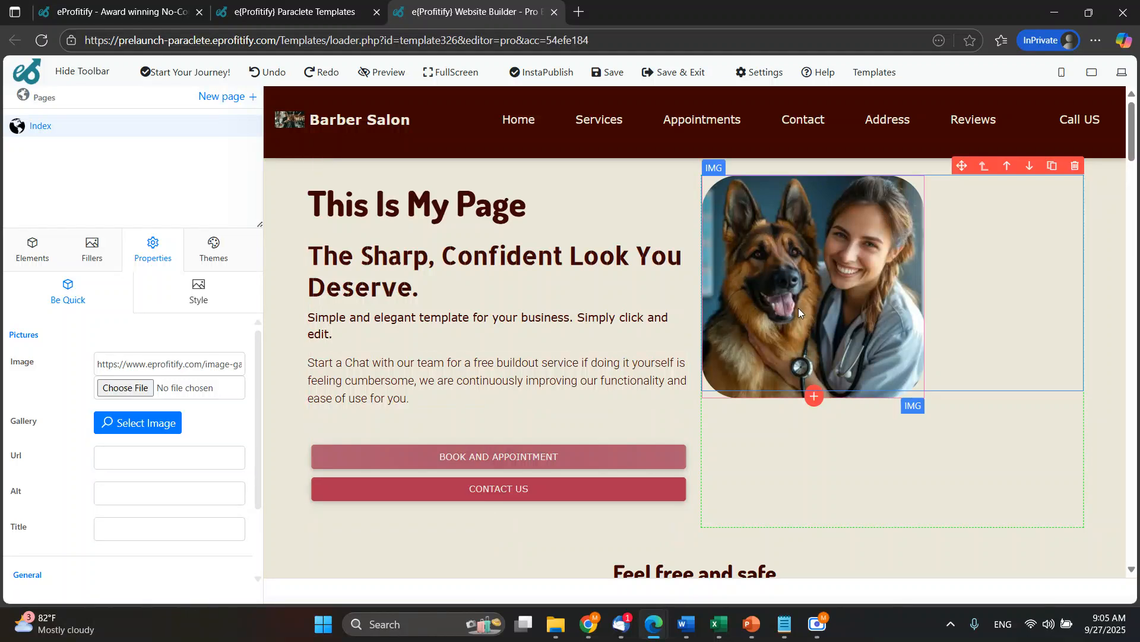
Search the image gallery for "tea" and set the picture beside the heading to the man in a dark suit with a blue tie.
{"action": "left_click", "coordinate": [153, 420]}
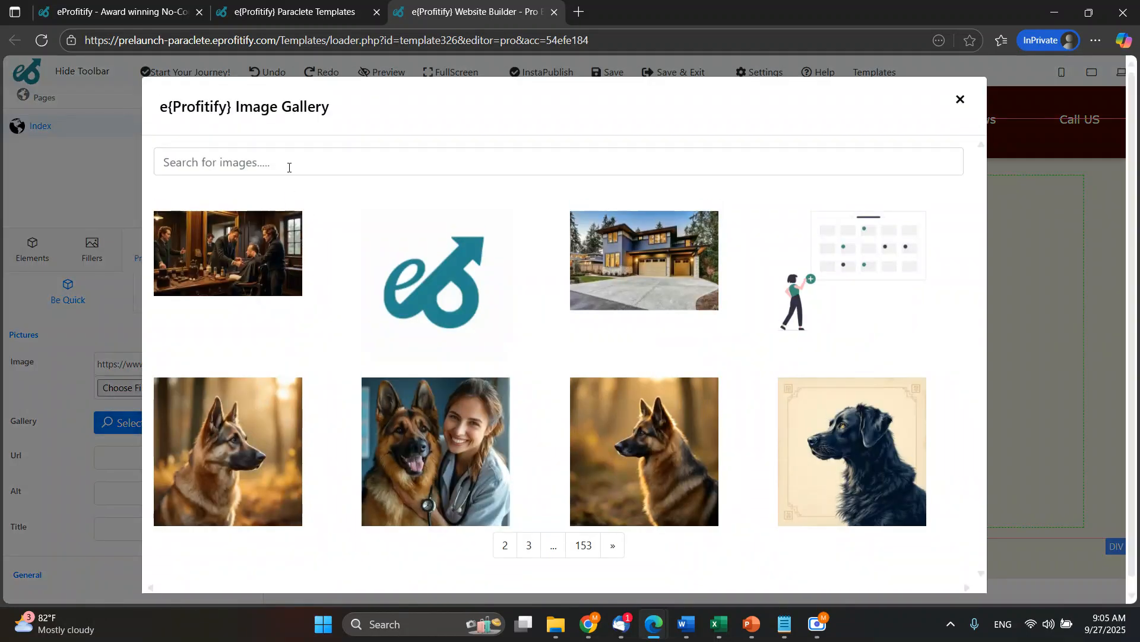
{"action": "left_click", "coordinate": [288, 165]}
{"action": "type", "text": "te"}
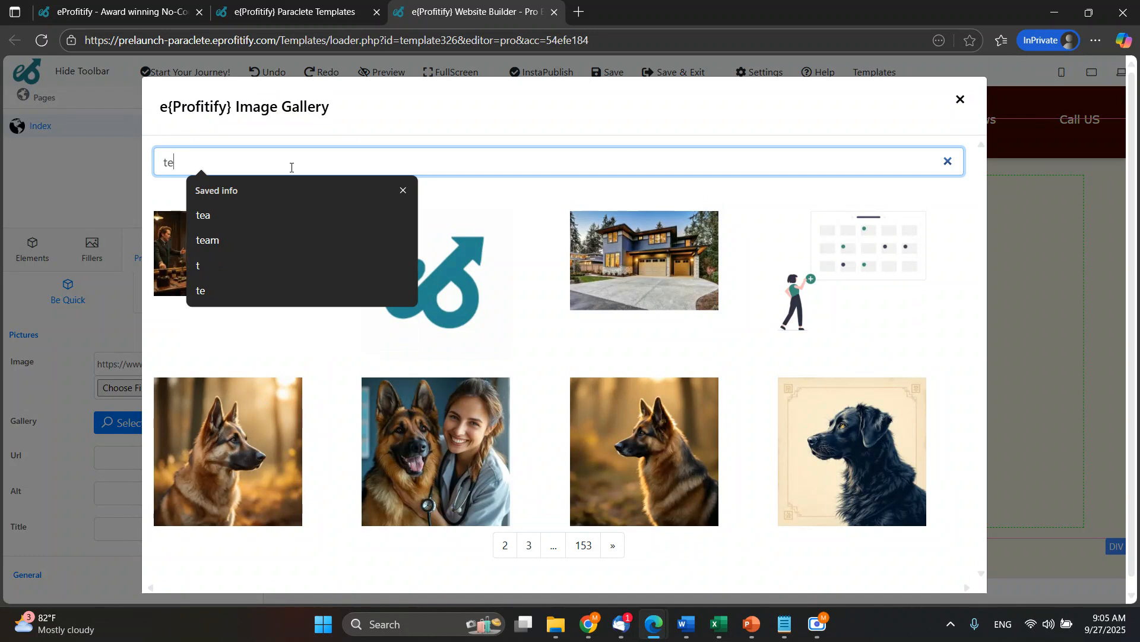
{"action": "type", "text": "a"}
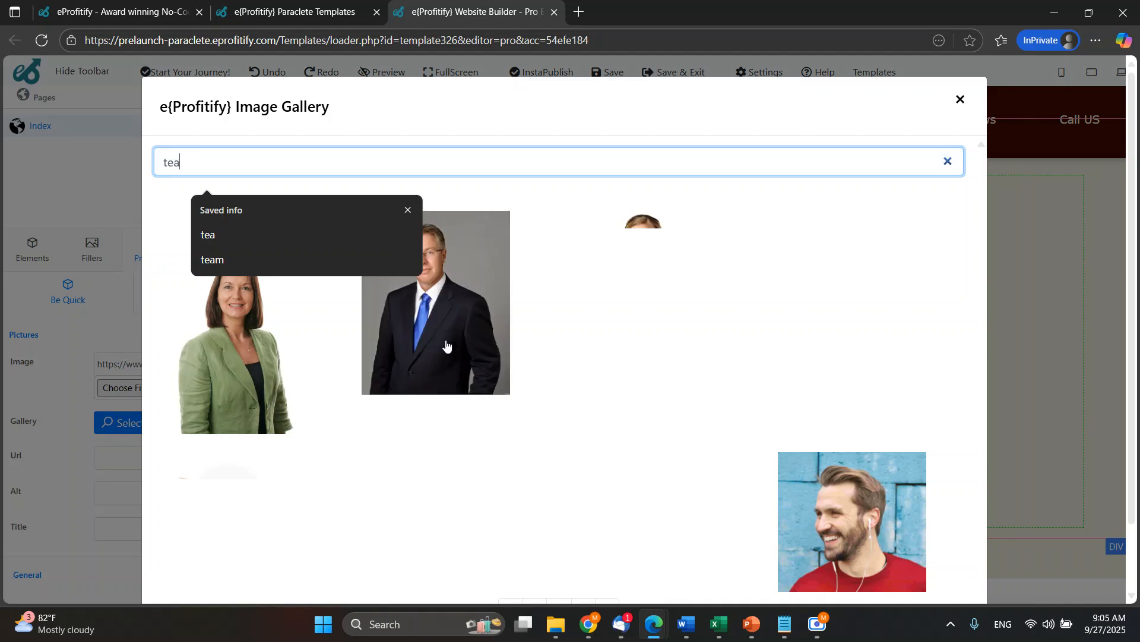
{"action": "left_click", "coordinate": [446, 349]}
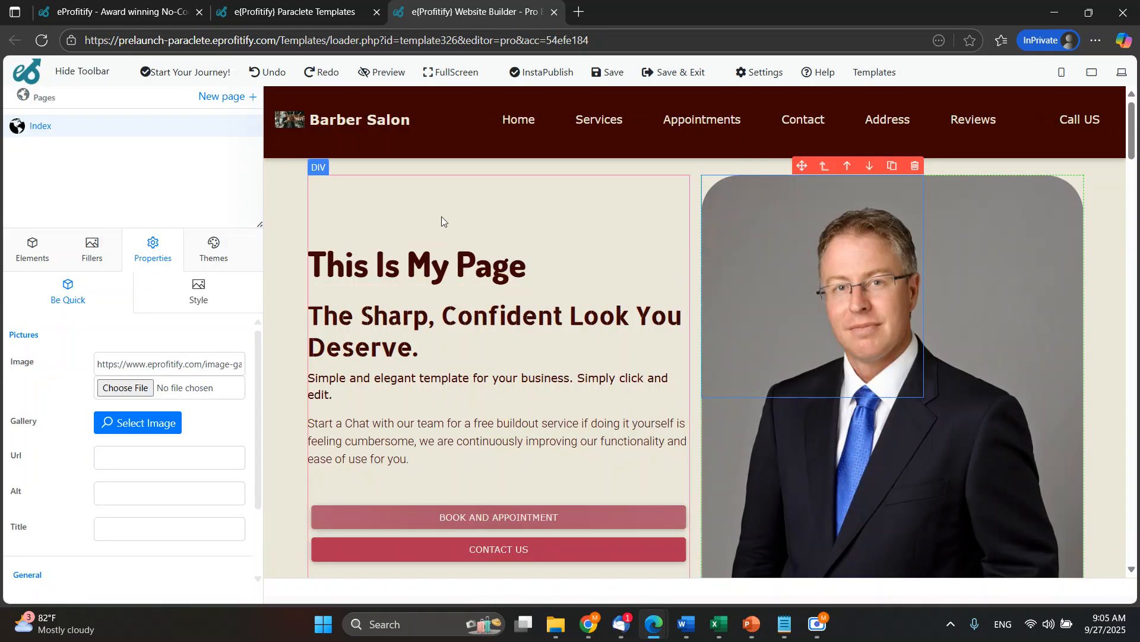
Replace the business name "Barber Salon" in the page header with a person's full name.
{"action": "double_click", "coordinate": [345, 123]}
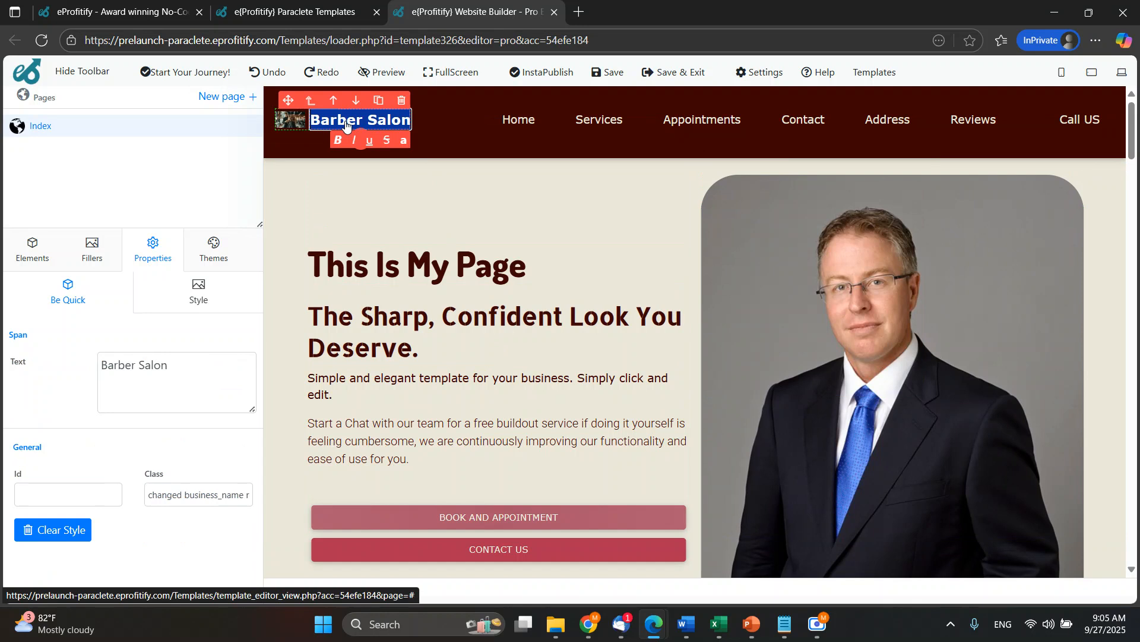
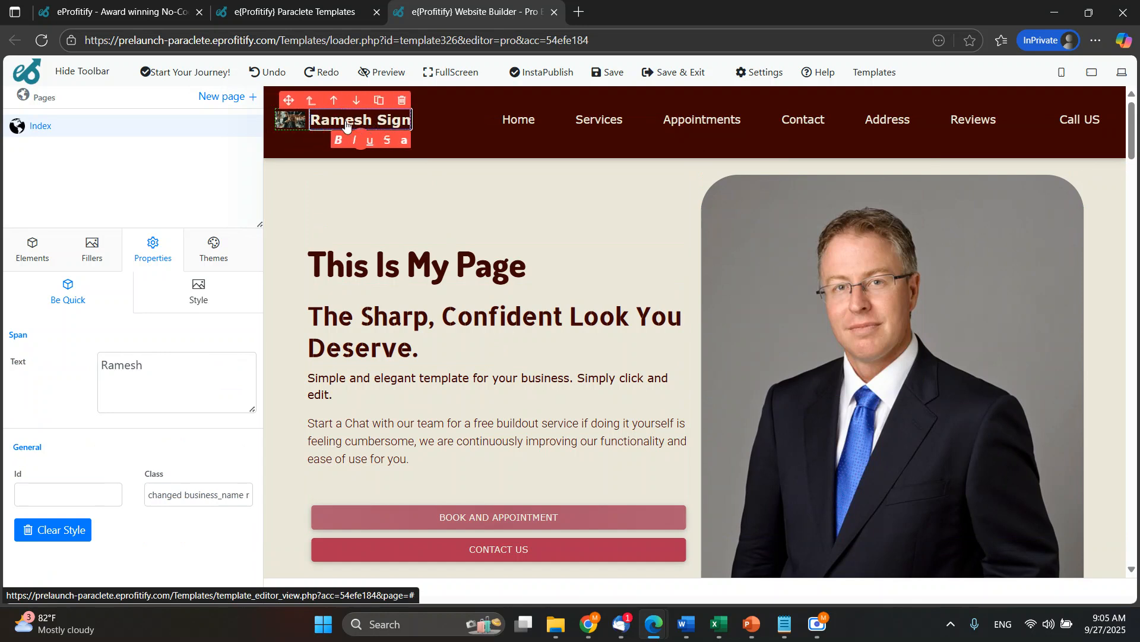
{"action": "type", "text": "gh"}
{"action": "key", "text": "BackSpace"}
{"action": "key", "text": "BackSpace"}
{"action": "key", "text": "BackSpace"}
{"action": "type", "text": "ame"}
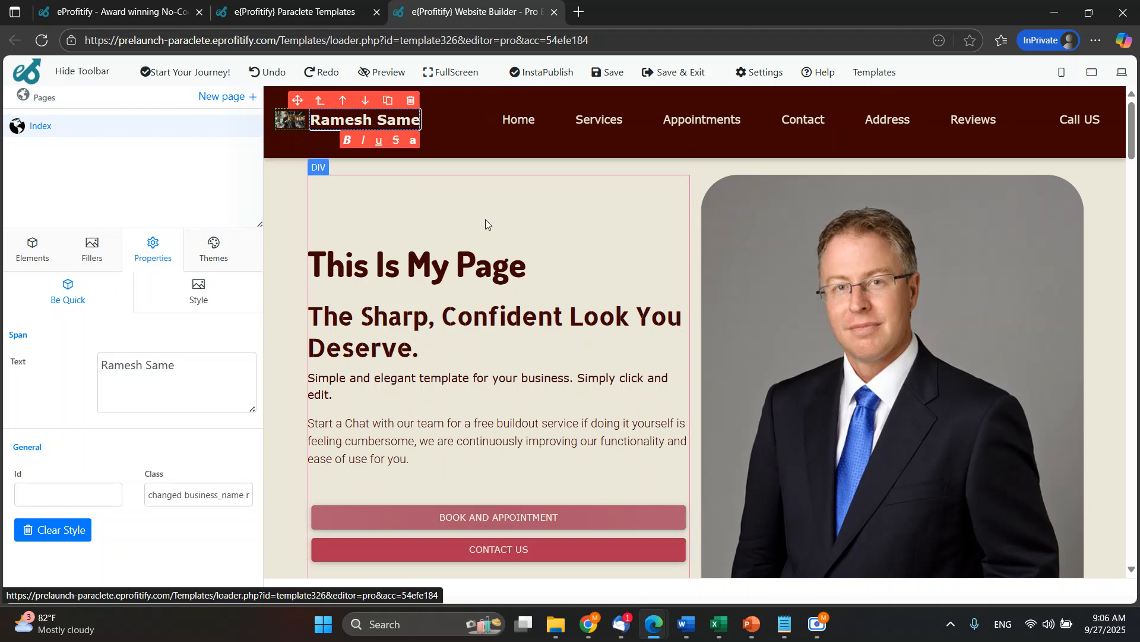
Replace the subheading under the main heading with "Then you can type whatever message you like!".
{"action": "scroll", "coordinate": [500, 386], "scroll_direction": "down", "scroll_amount": 2}
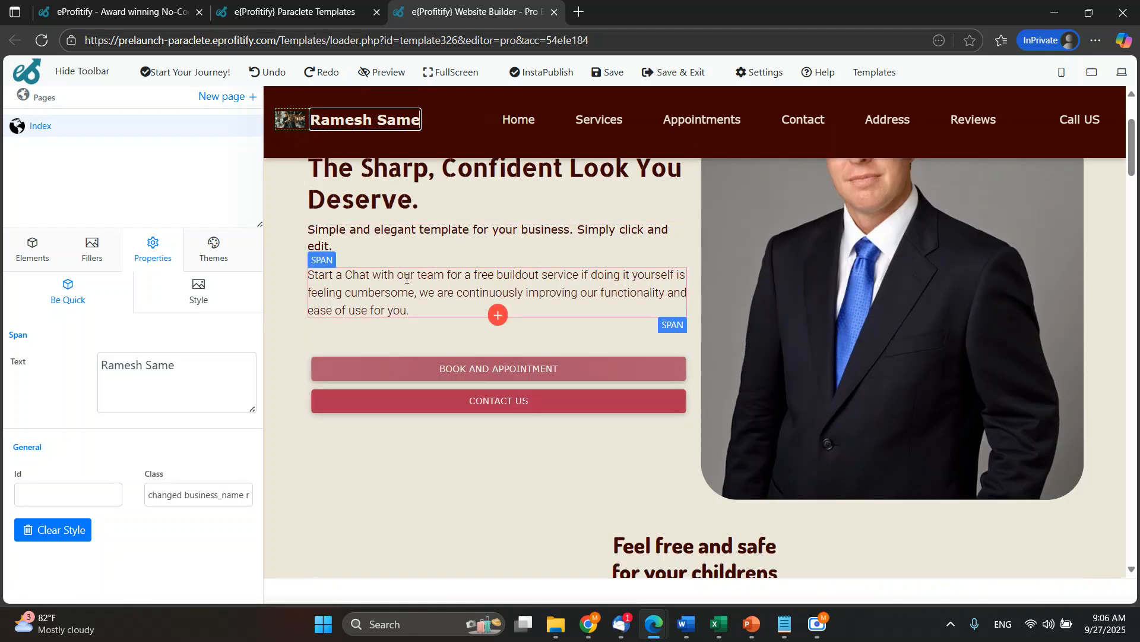
{"action": "scroll", "coordinate": [452, 267], "scroll_direction": "up", "scroll_amount": 2}
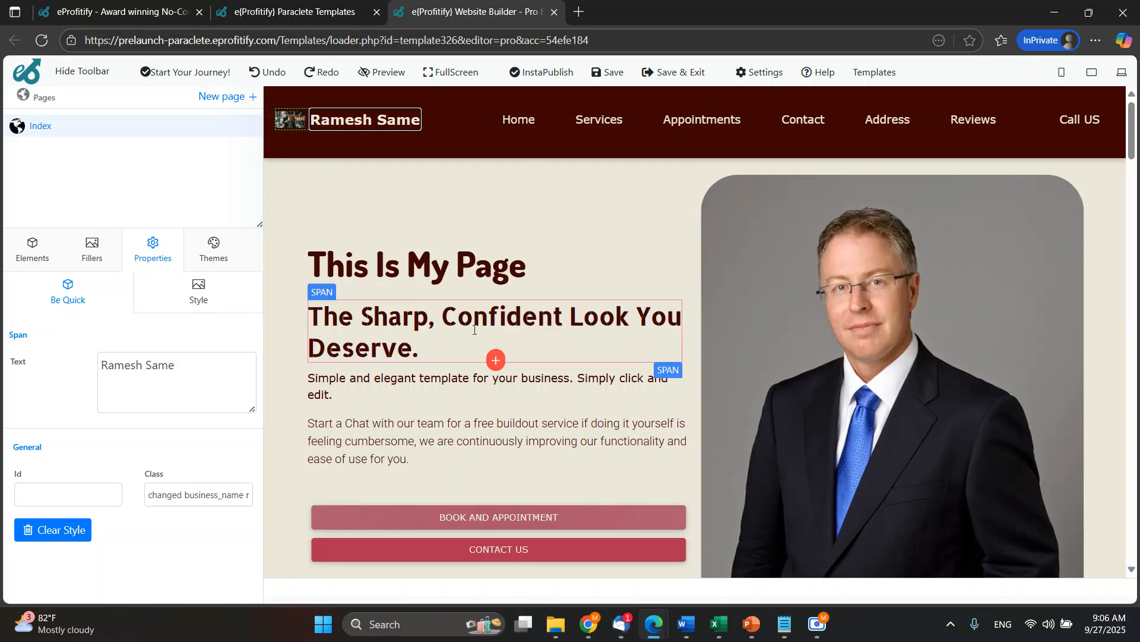
{"action": "left_click", "coordinate": [477, 325]}
{"action": "triple_click", "coordinate": [477, 325]}
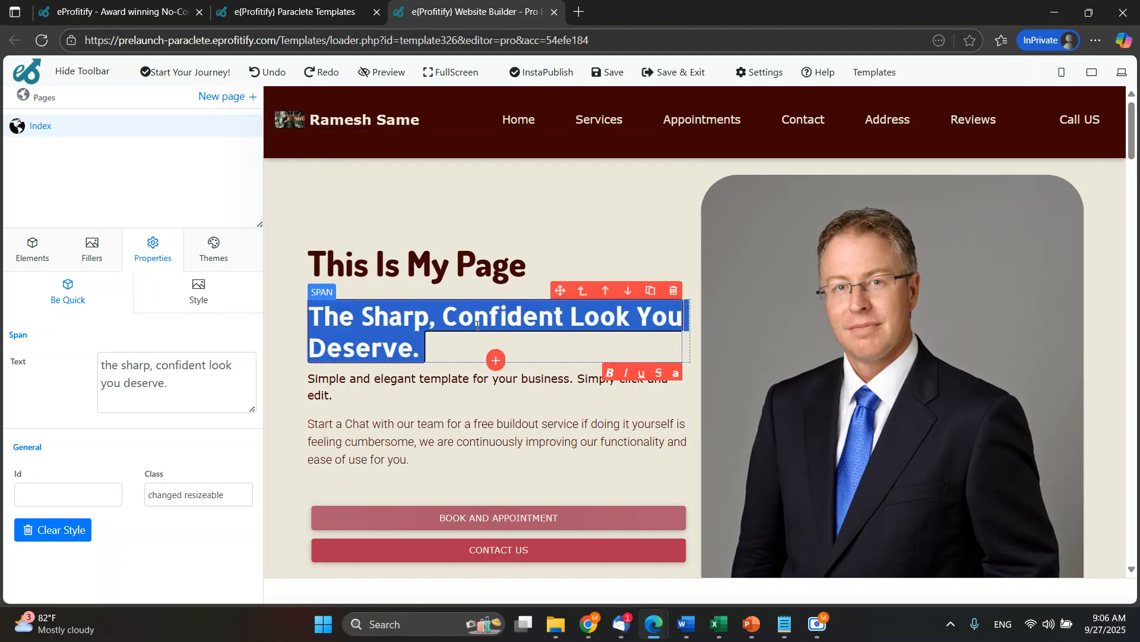
{"action": "key", "text": "BackSpace"}
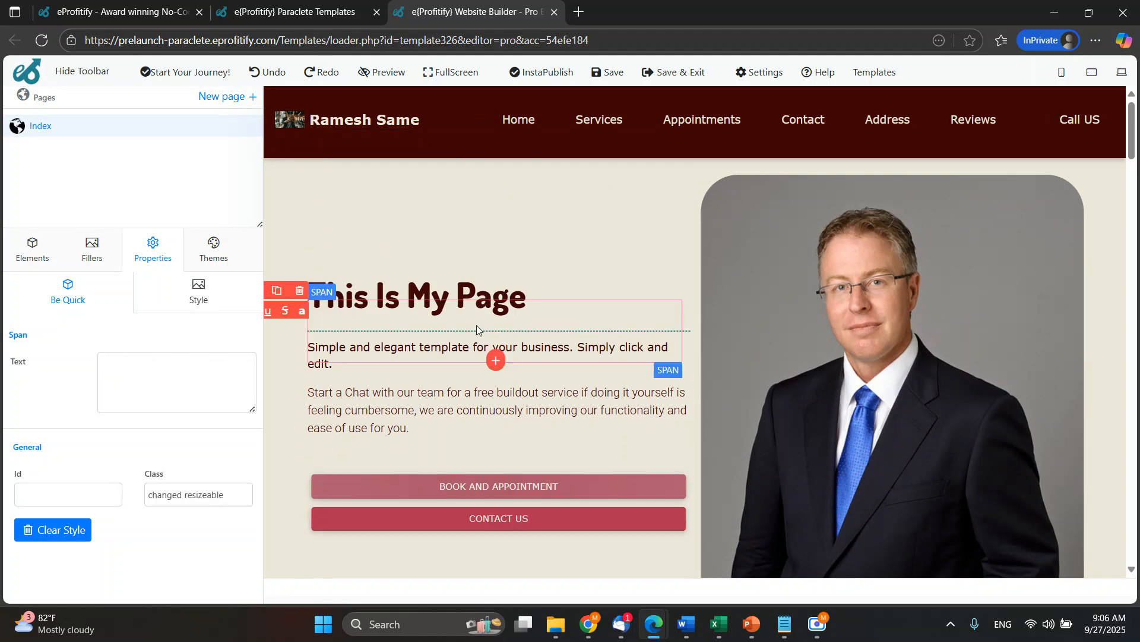
{"action": "type", "text": "Then You Can Ty"}
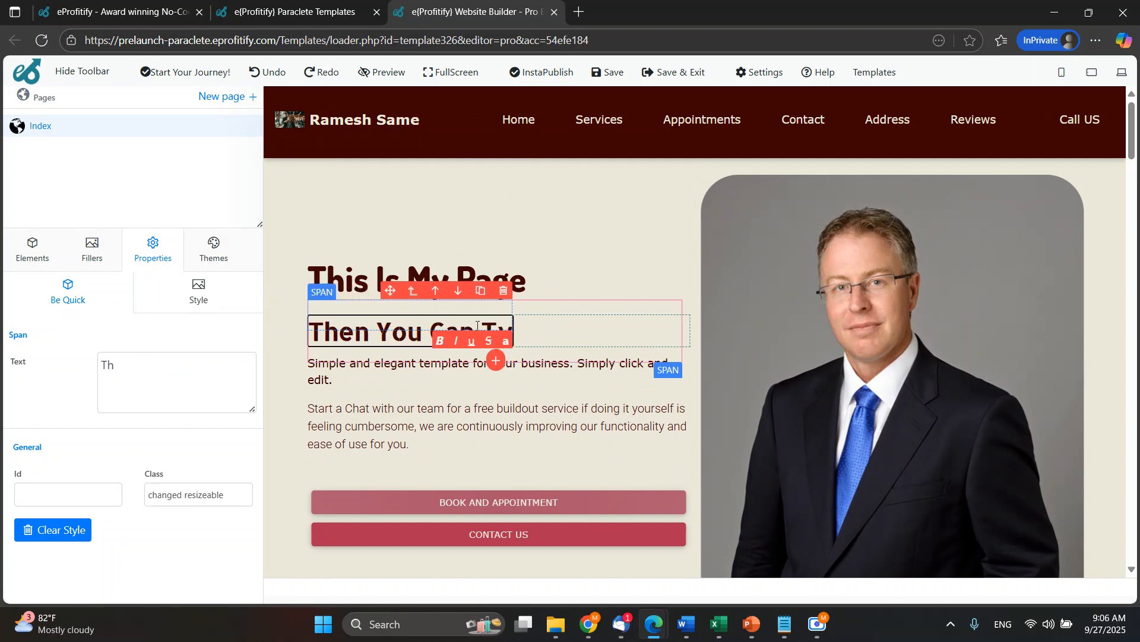
{"action": "type", "text": "pe whatever"}
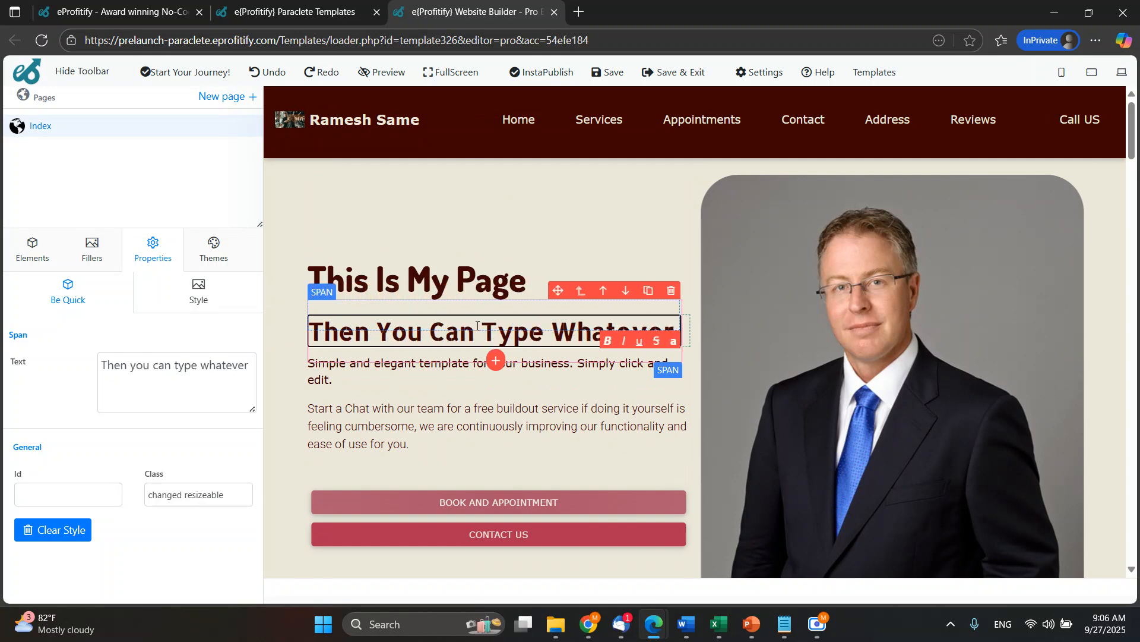
{"action": "type", "text": " message you like!"}
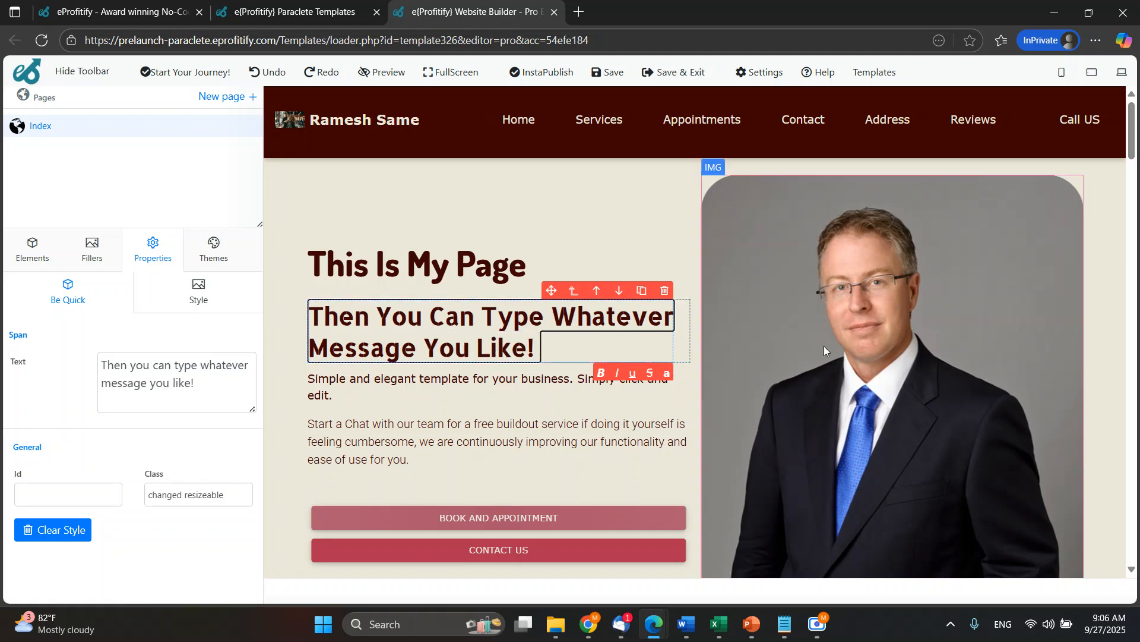
Look over the reviews, appointment scheduler and About Us sections of the page.
{"action": "left_click", "coordinate": [824, 346]}
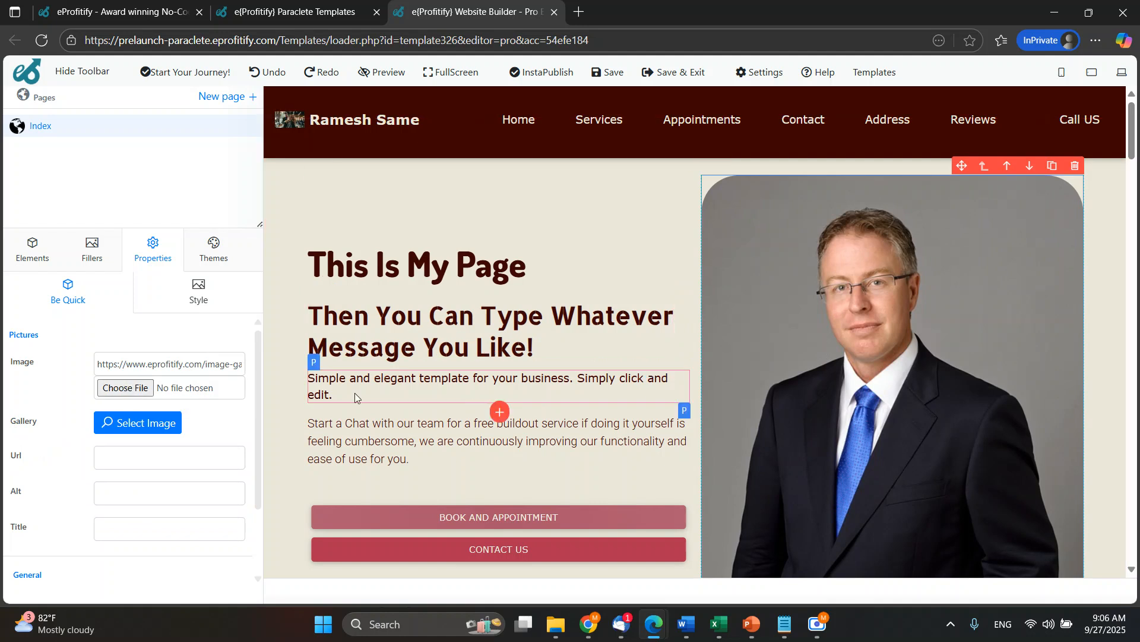
{"action": "scroll", "coordinate": [504, 380], "scroll_direction": "down", "scroll_amount": 3}
{"action": "scroll", "coordinate": [522, 403], "scroll_direction": "down", "scroll_amount": 15}
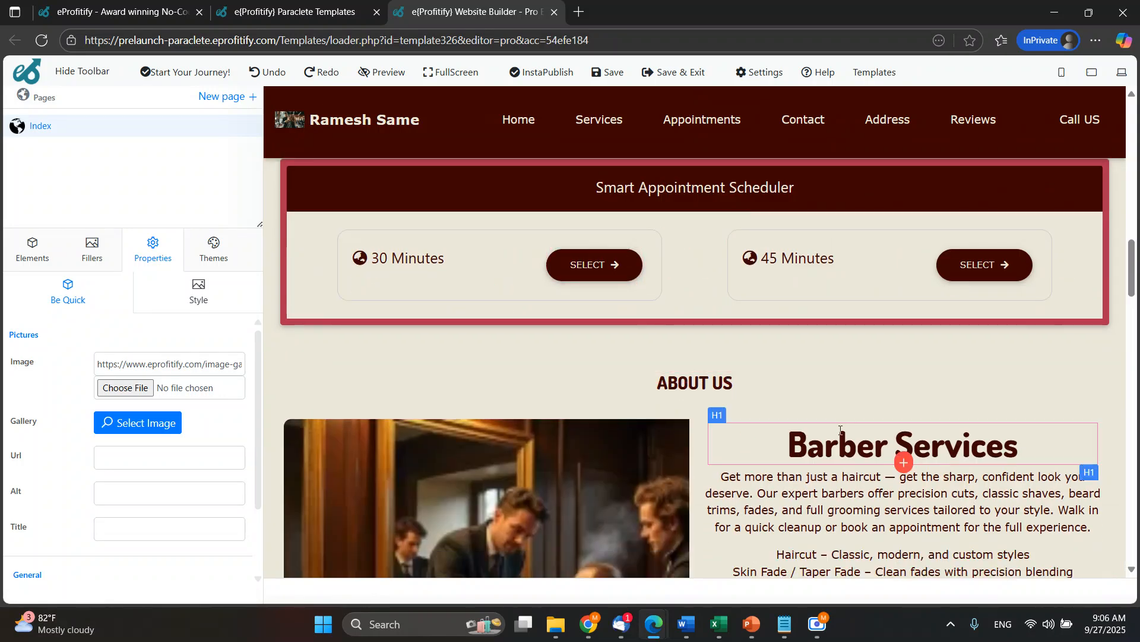
{"action": "scroll", "coordinate": [619, 376], "scroll_direction": "up", "scroll_amount": 4}
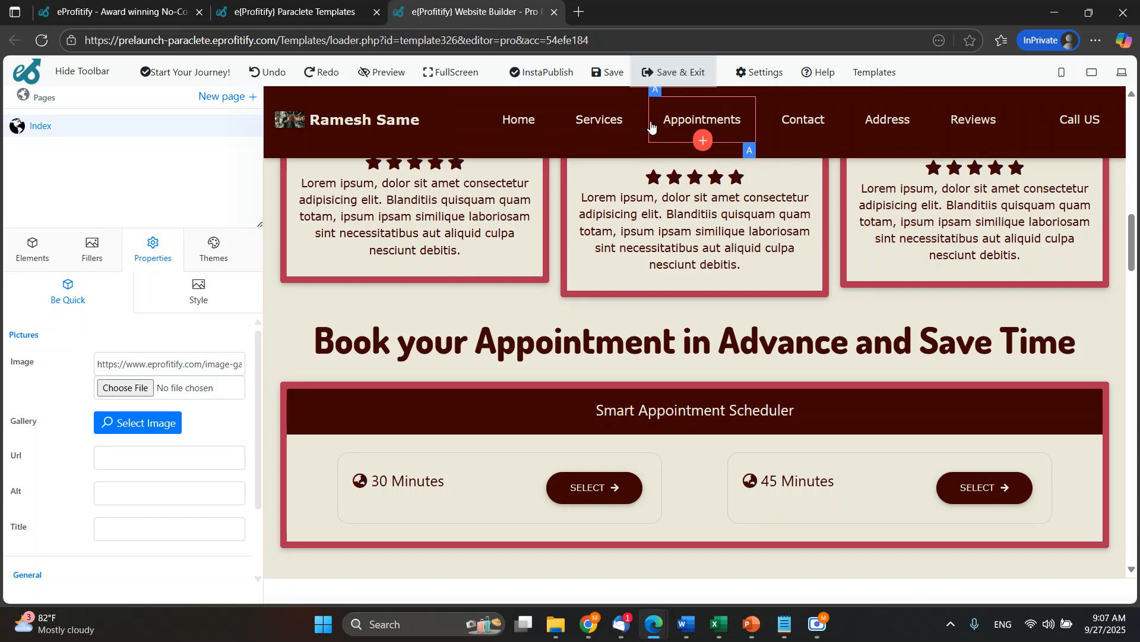
{"action": "scroll", "coordinate": [651, 360], "scroll_direction": "down", "scroll_amount": 10}
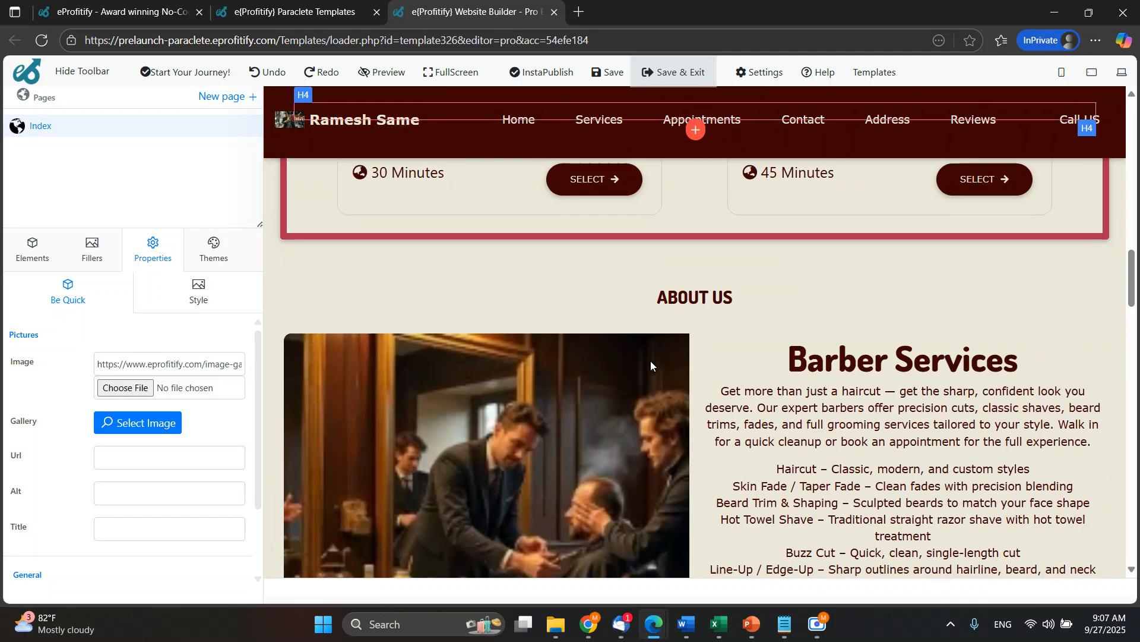
Look over the page from the main heading to the customer testimonials, and start a reload of the editor but cancel it.
{"action": "scroll", "coordinate": [651, 357], "scroll_direction": "up", "scroll_amount": 5}
{"action": "scroll", "coordinate": [651, 351], "scroll_direction": "down", "scroll_amount": 5}
{"action": "scroll", "coordinate": [651, 350], "scroll_direction": "up", "scroll_amount": 15}
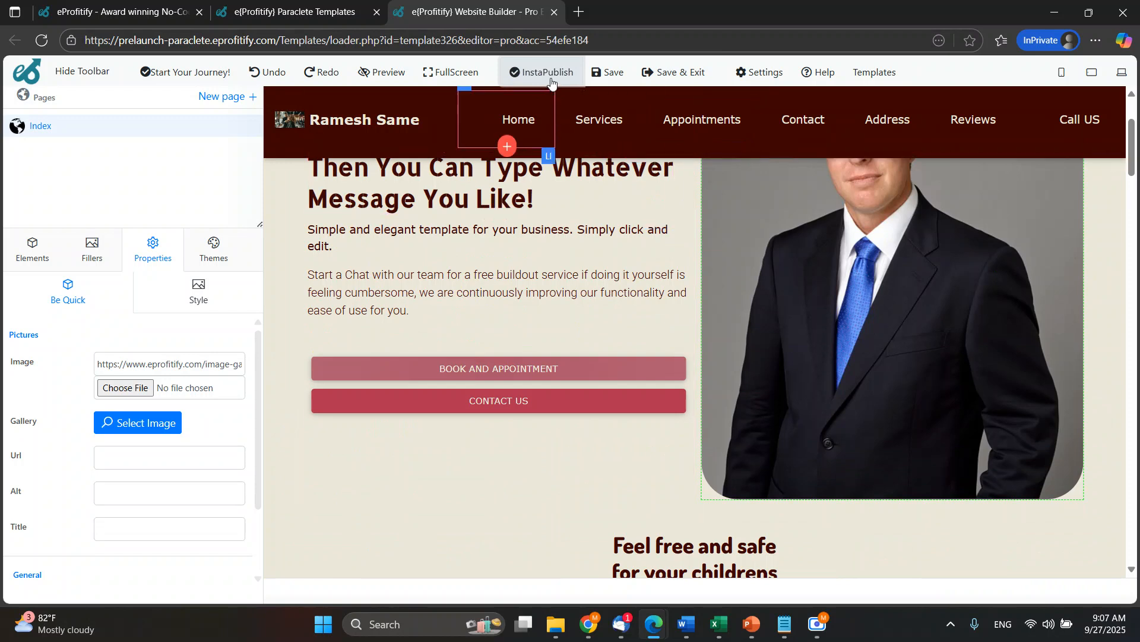
{"action": "scroll", "coordinate": [660, 258], "scroll_direction": "down", "scroll_amount": 6}
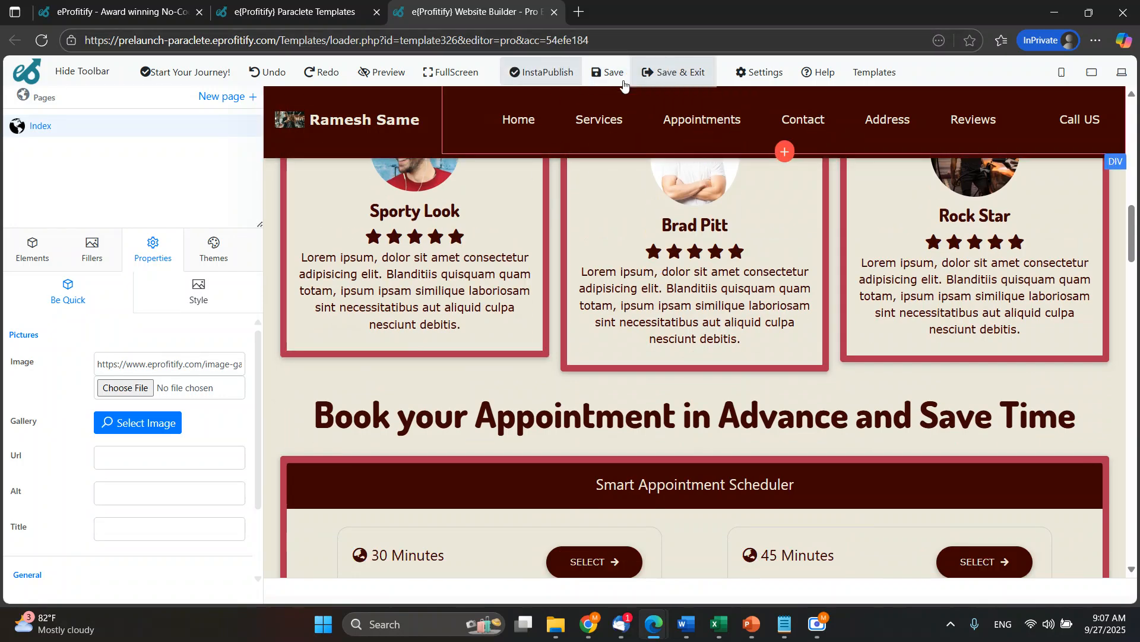
{"action": "scroll", "coordinate": [653, 297], "scroll_direction": "down", "scroll_amount": 1}
{"action": "scroll", "coordinate": [673, 325], "scroll_direction": "down", "scroll_amount": 10}
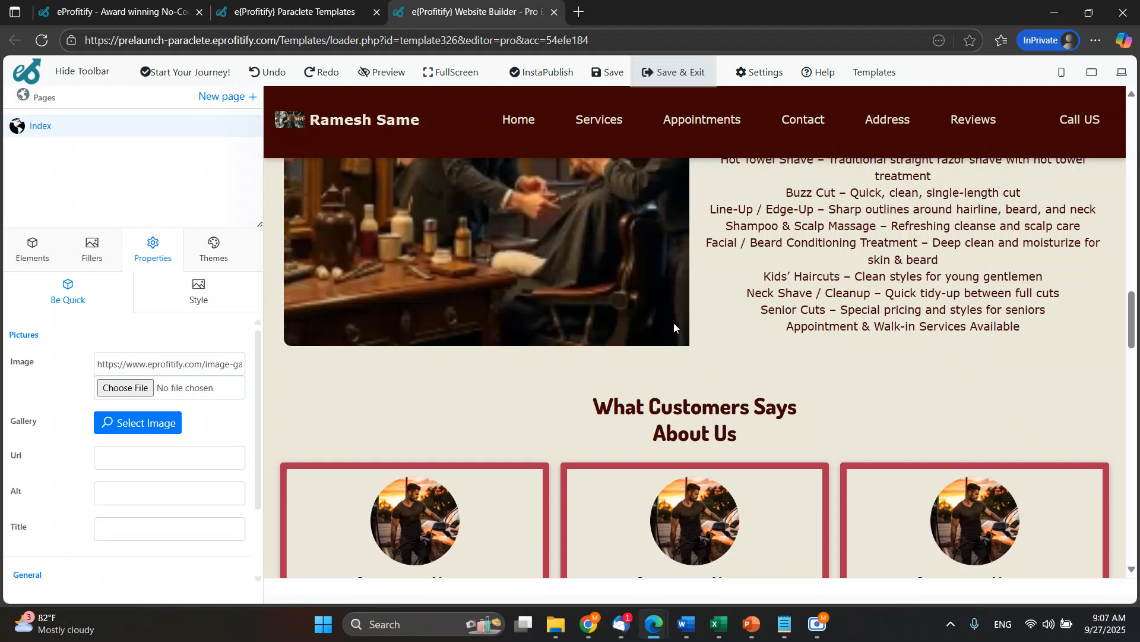
{"action": "scroll", "coordinate": [677, 323], "scroll_direction": "up", "scroll_amount": 15}
{"action": "scroll", "coordinate": [679, 316], "scroll_direction": "up", "scroll_amount": 10}
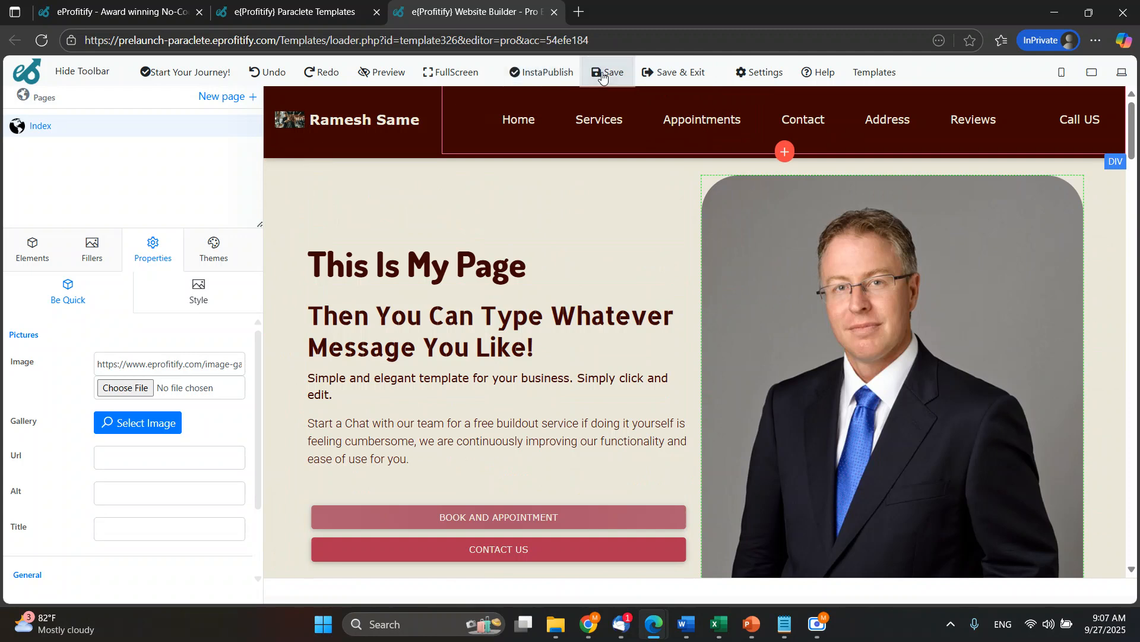
{"action": "left_click", "coordinate": [42, 41]}
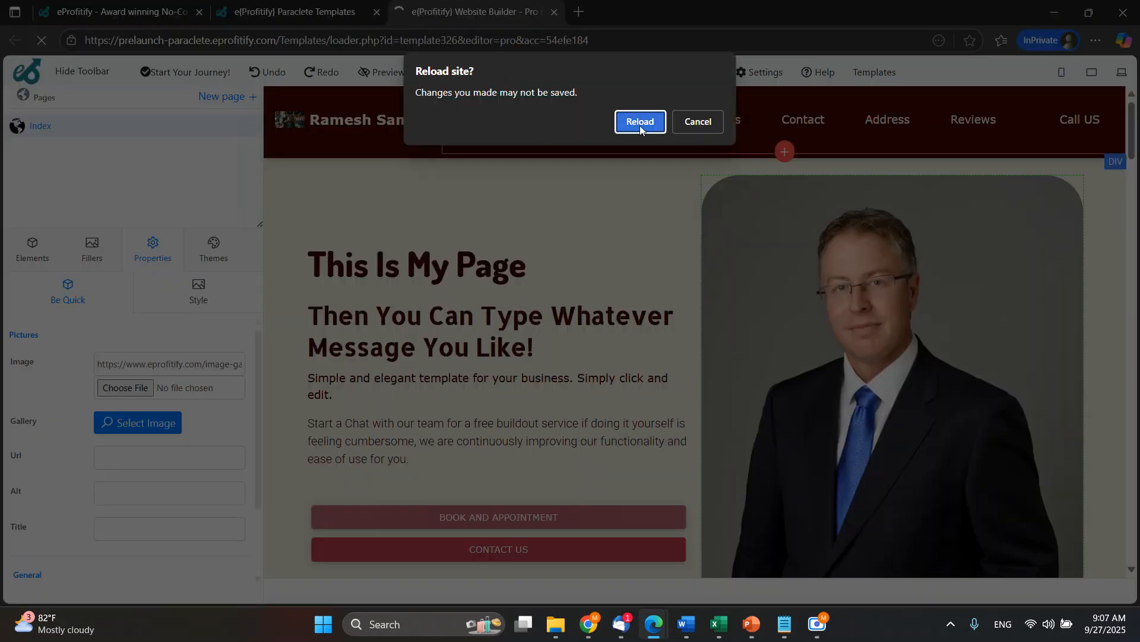
{"action": "left_click", "coordinate": [711, 123]}
Set both the on-load effect and the hover effect of the "Barber Services" heading to Zoom In.
{"action": "scroll", "coordinate": [561, 307], "scroll_direction": "down", "scroll_amount": 15}
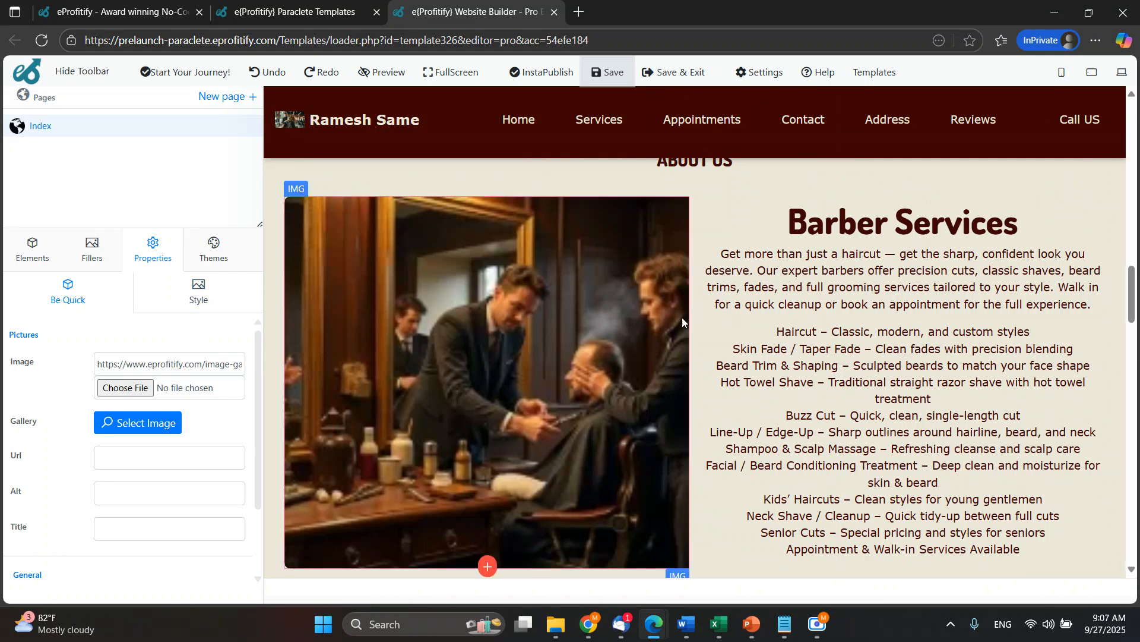
{"action": "left_click", "coordinate": [805, 236]}
{"action": "triple_click", "coordinate": [804, 233]}
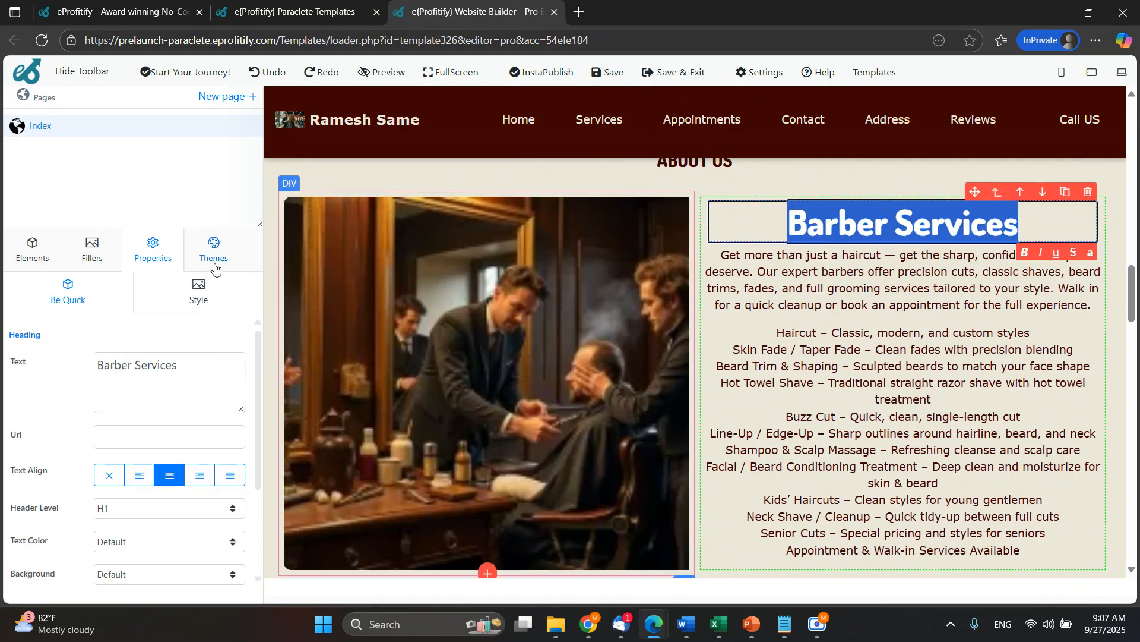
{"action": "left_click", "coordinate": [199, 300]}
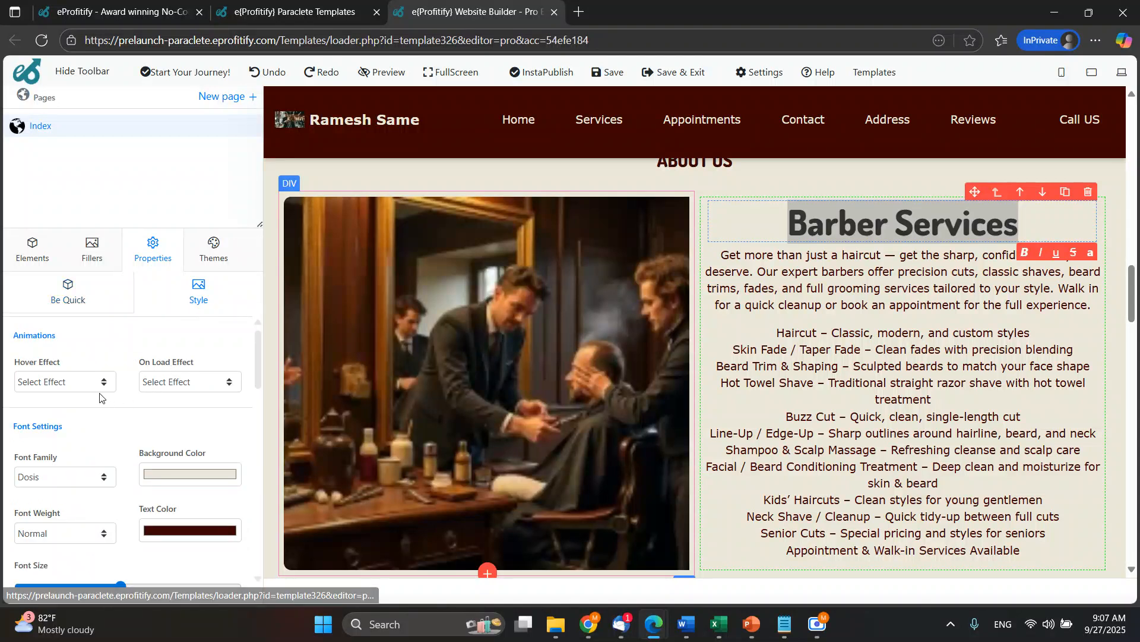
{"action": "left_click", "coordinate": [171, 386]}
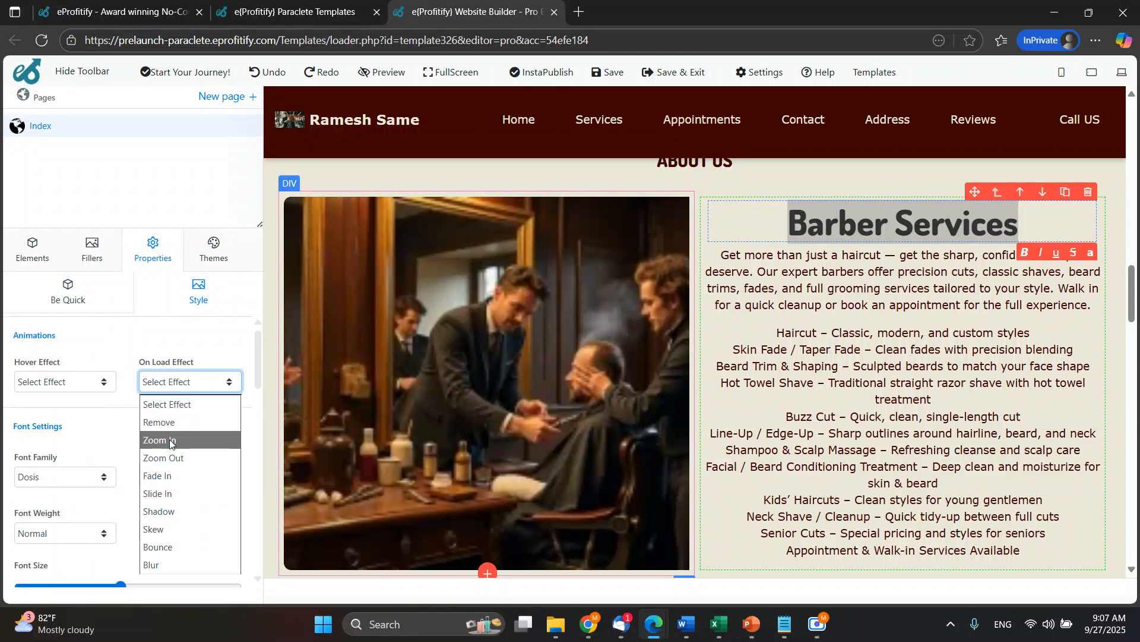
{"action": "left_click", "coordinate": [171, 440]}
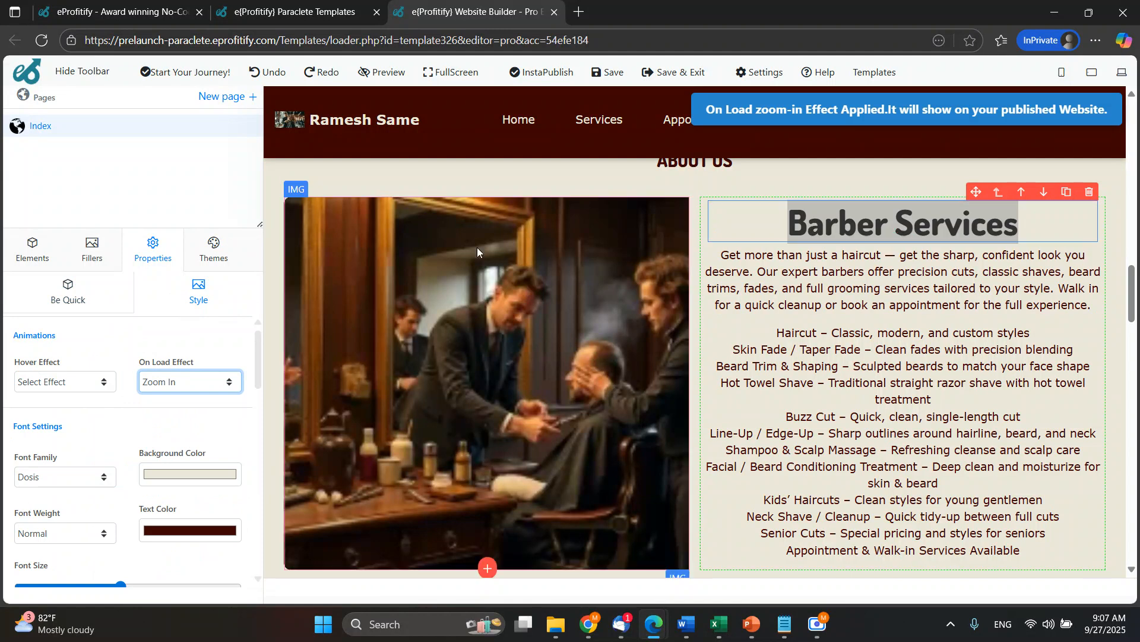
{"action": "left_click", "coordinate": [105, 385]}
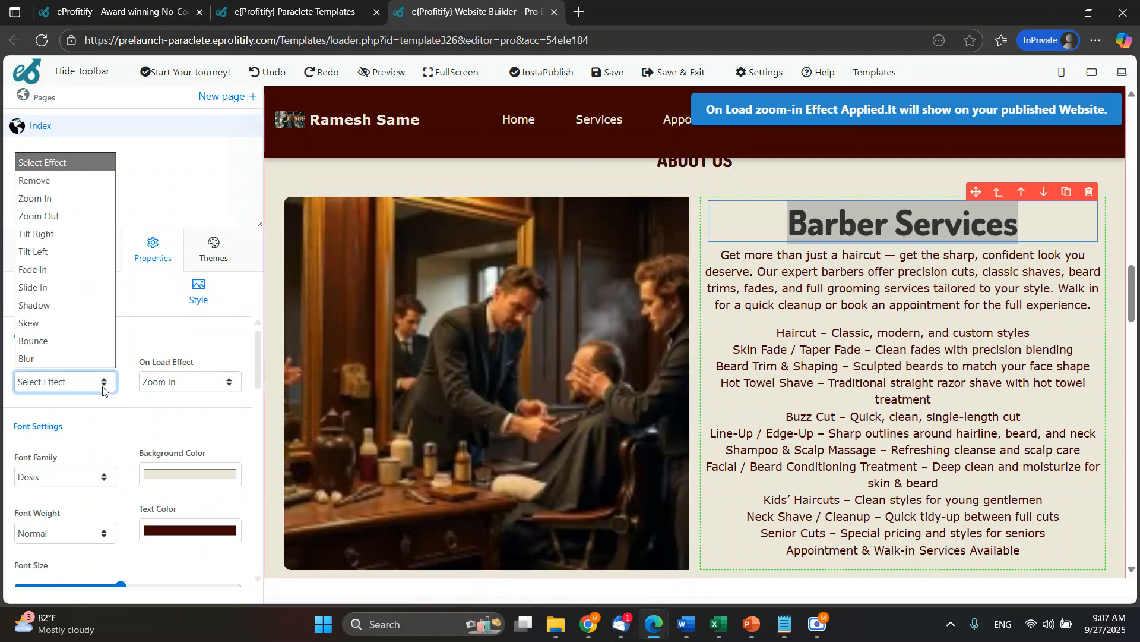
{"action": "left_click", "coordinate": [89, 202]}
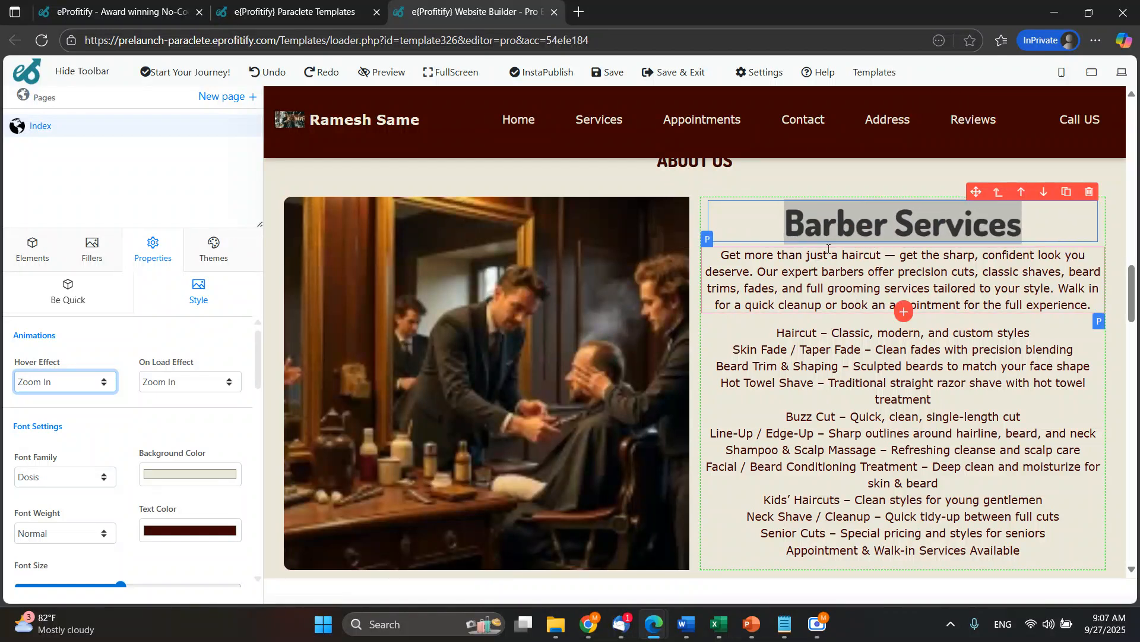
Set the "Barber Services" heading's background color to the page's beige, RGB 235, 232, 219, by sampling it with the eyedropper.
{"action": "scroll", "coordinate": [209, 415], "scroll_direction": "down", "scroll_amount": 1}
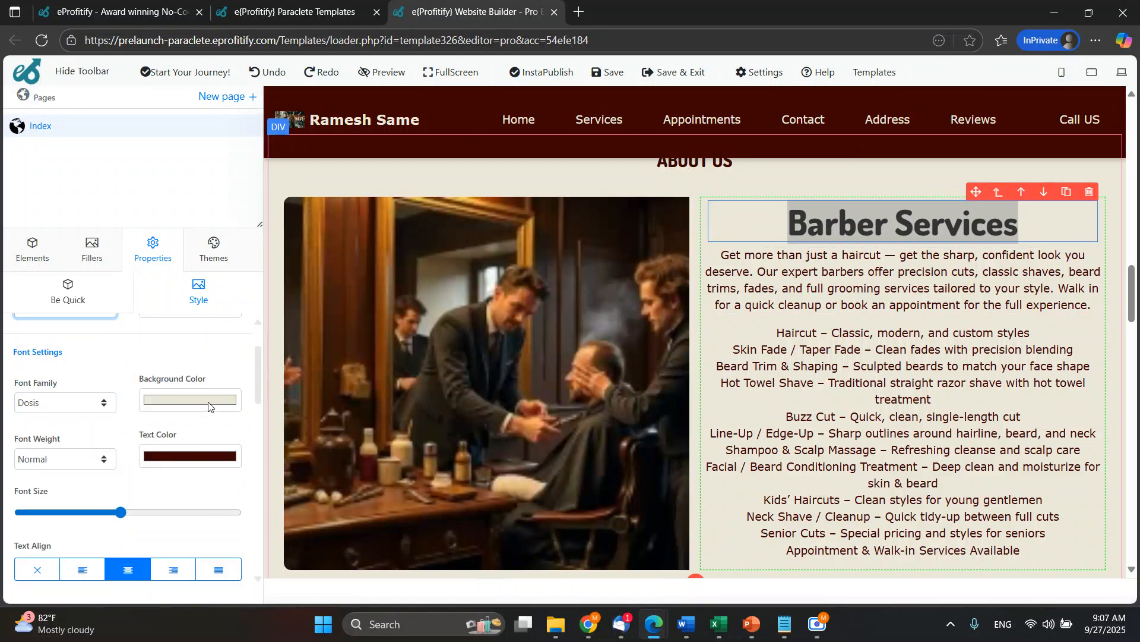
{"action": "left_click", "coordinate": [209, 402]}
{"action": "left_click_drag", "start_coordinate": [203, 428], "coordinate": [145, 417]}
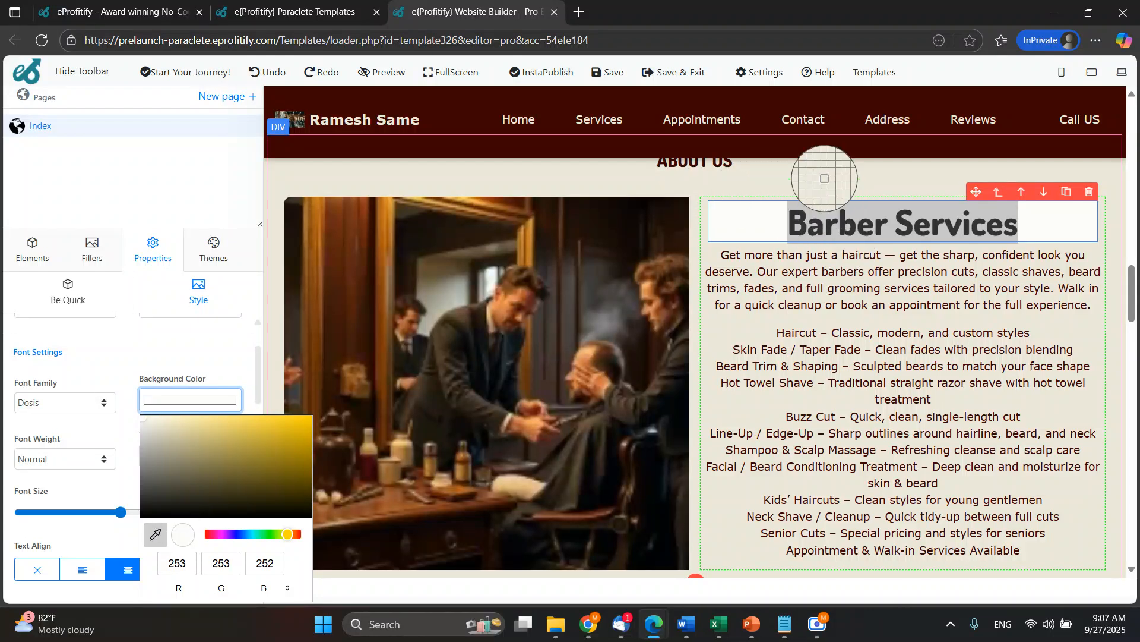
{"action": "left_click", "coordinate": [823, 180]}
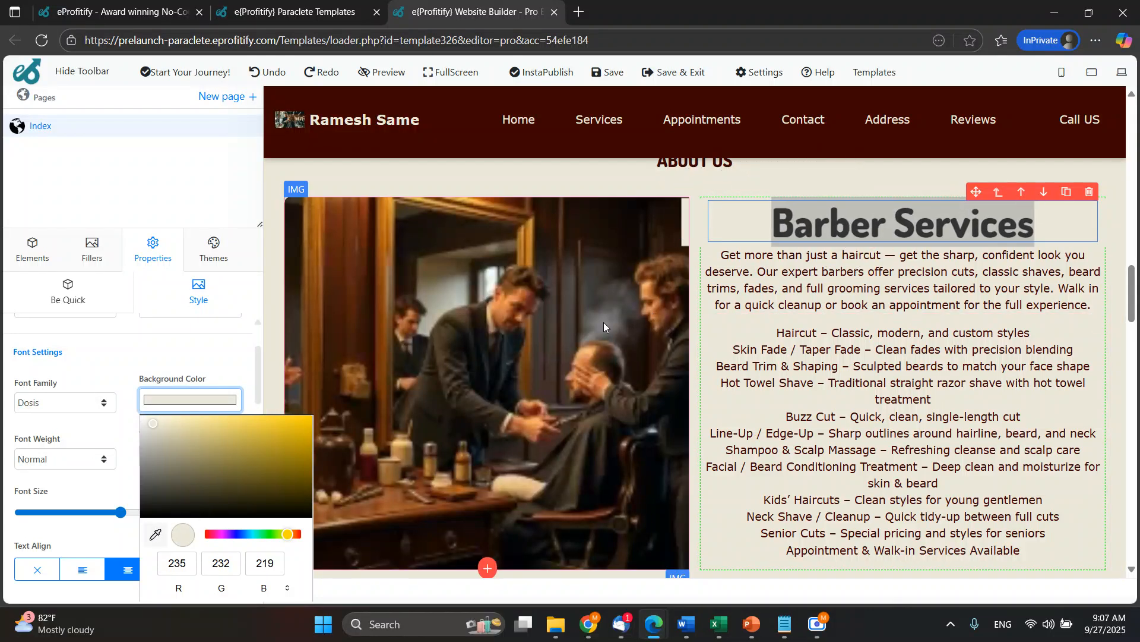
{"action": "left_click", "coordinate": [189, 354]}
{"action": "left_click", "coordinate": [220, 354]}
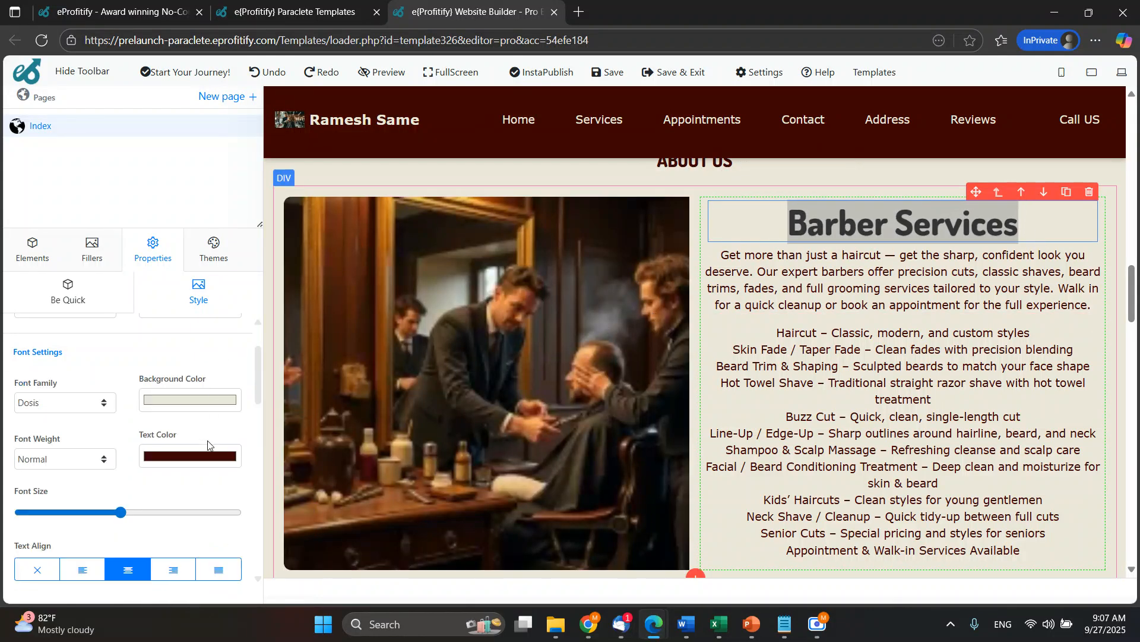
Change the "Barber Services" heading's text color to a bright red.
{"action": "left_click", "coordinate": [210, 454]}
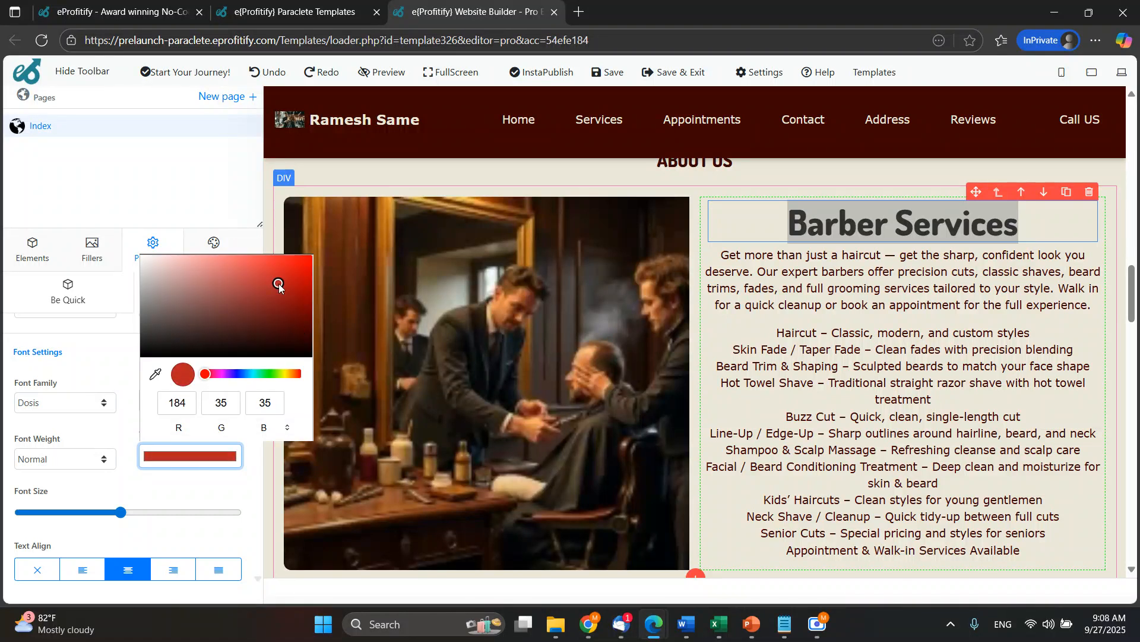
{"action": "left_click", "coordinate": [281, 300]}
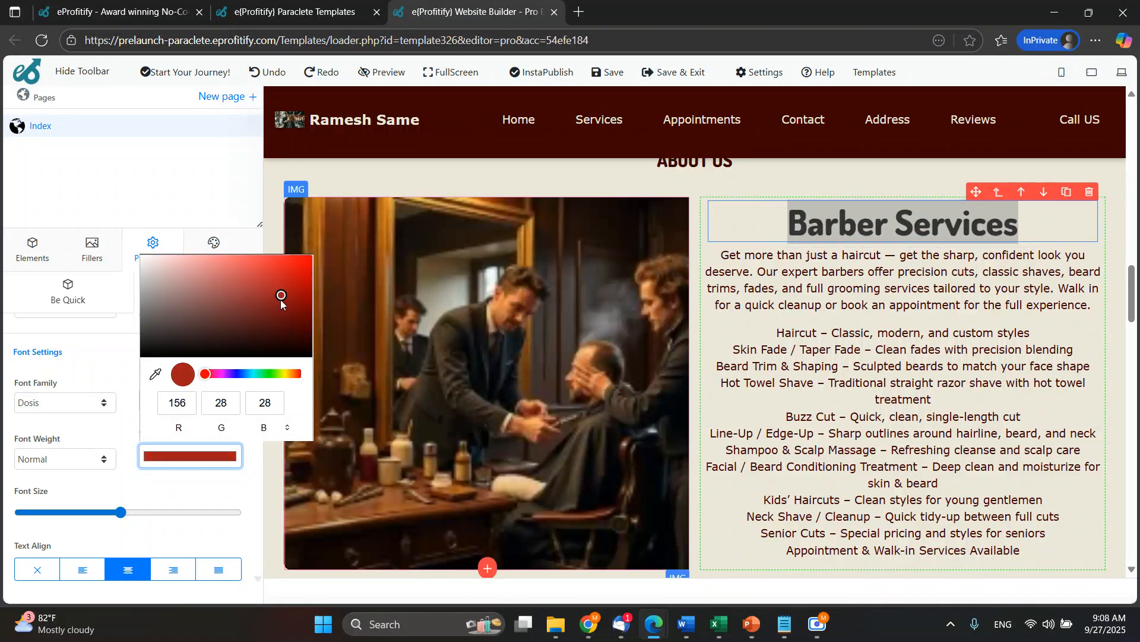
{"action": "left_click", "coordinate": [119, 387]}
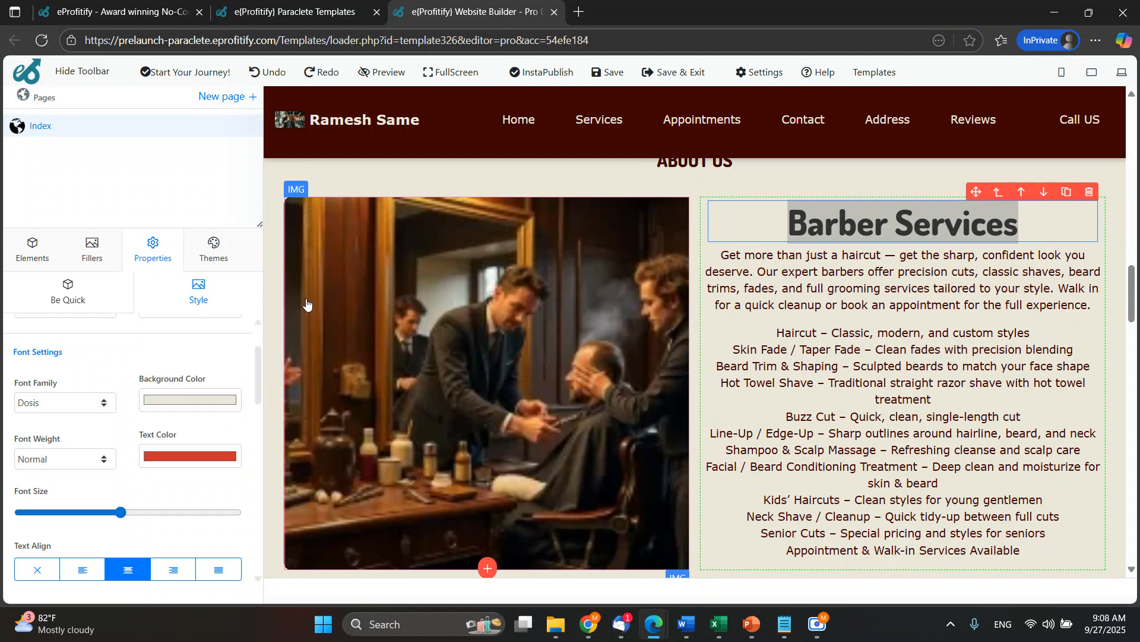
{"action": "left_click", "coordinate": [921, 346]}
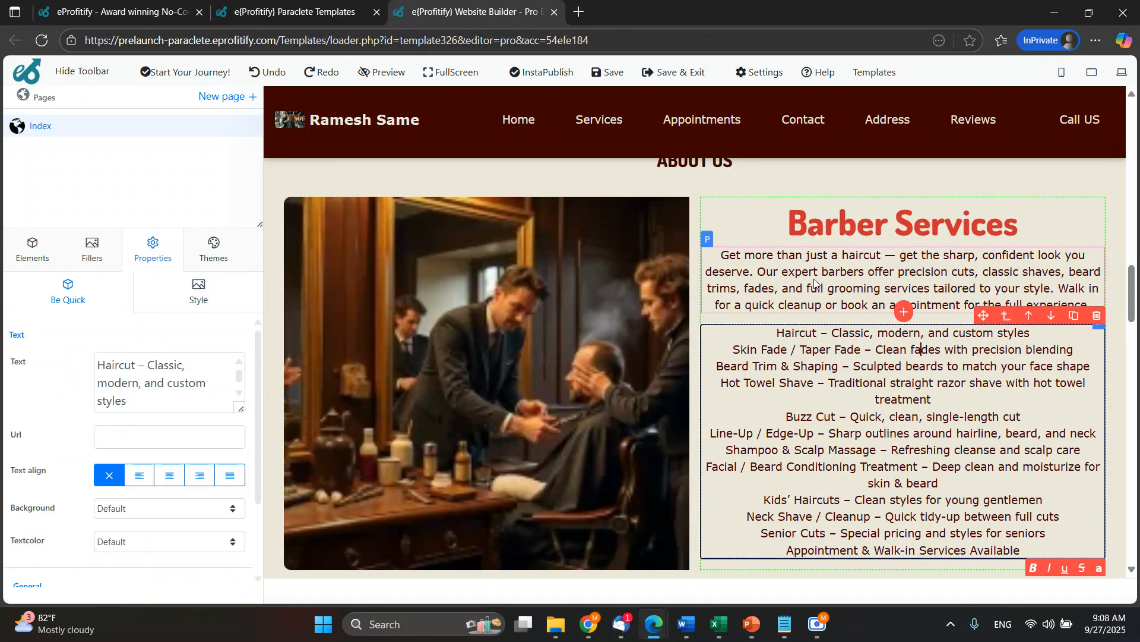
Replace the barber shop picture in the About Us section with the gallery image of the woman in glasses and a black suit.
{"action": "scroll", "coordinate": [612, 291], "scroll_direction": "down", "scroll_amount": 1}
{"action": "left_click", "coordinate": [546, 304]}
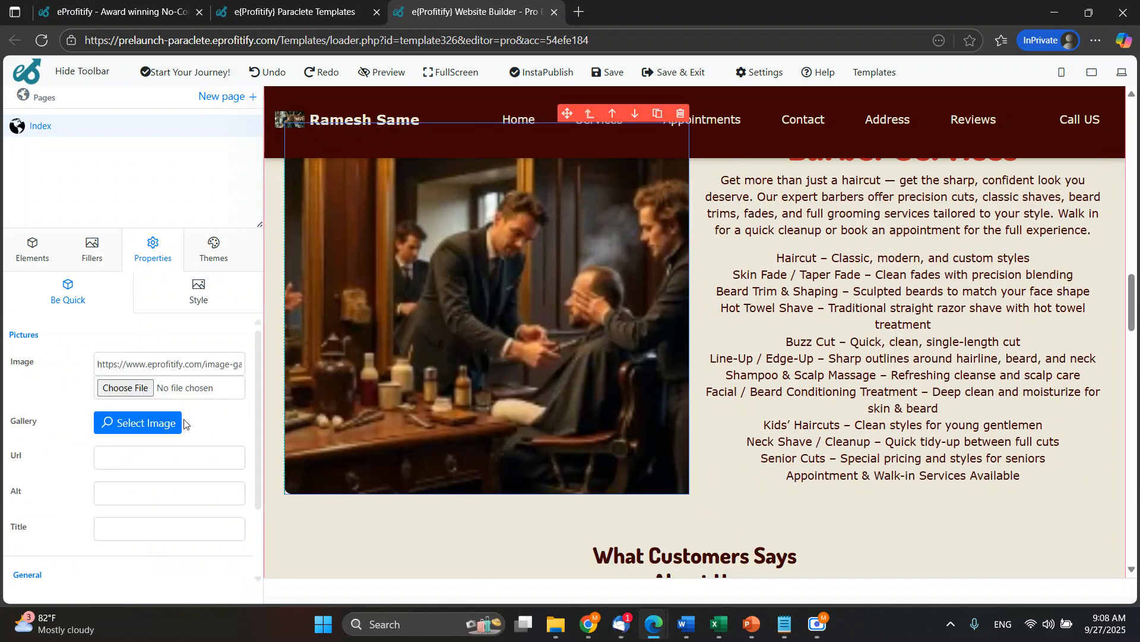
{"action": "left_click", "coordinate": [165, 423]}
{"action": "left_click", "coordinate": [674, 352]}
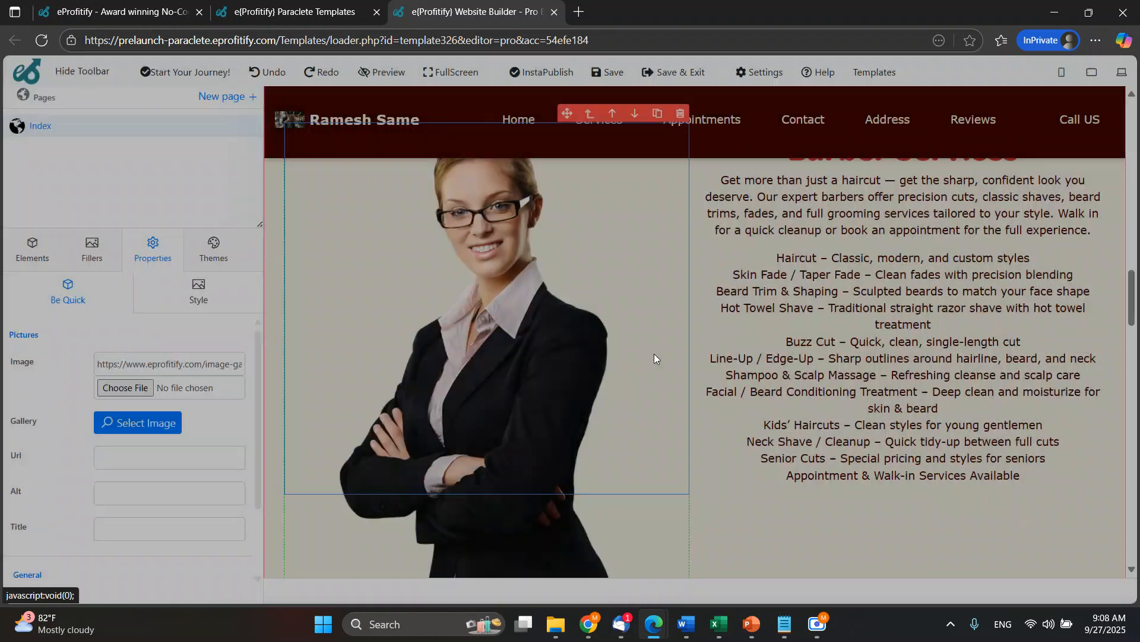
Try the Zoom Out, Fade In and Zoom In hover effects on the woman's picture, and remove the hover effect.
{"action": "left_click", "coordinate": [183, 304]}
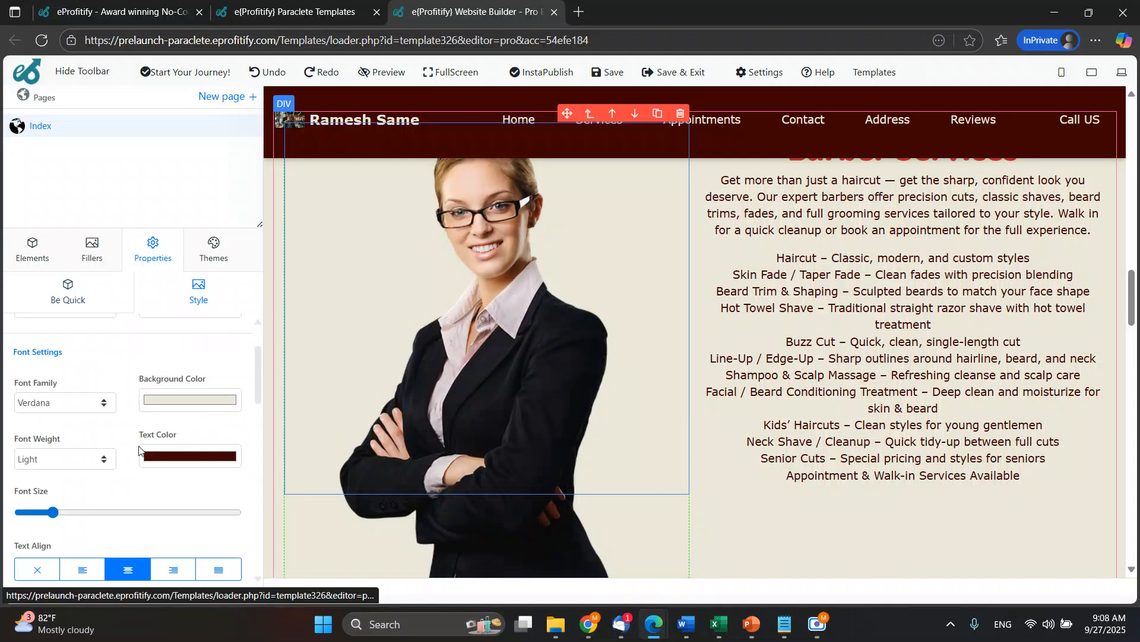
{"action": "scroll", "coordinate": [67, 461], "scroll_direction": "up", "scroll_amount": 2}
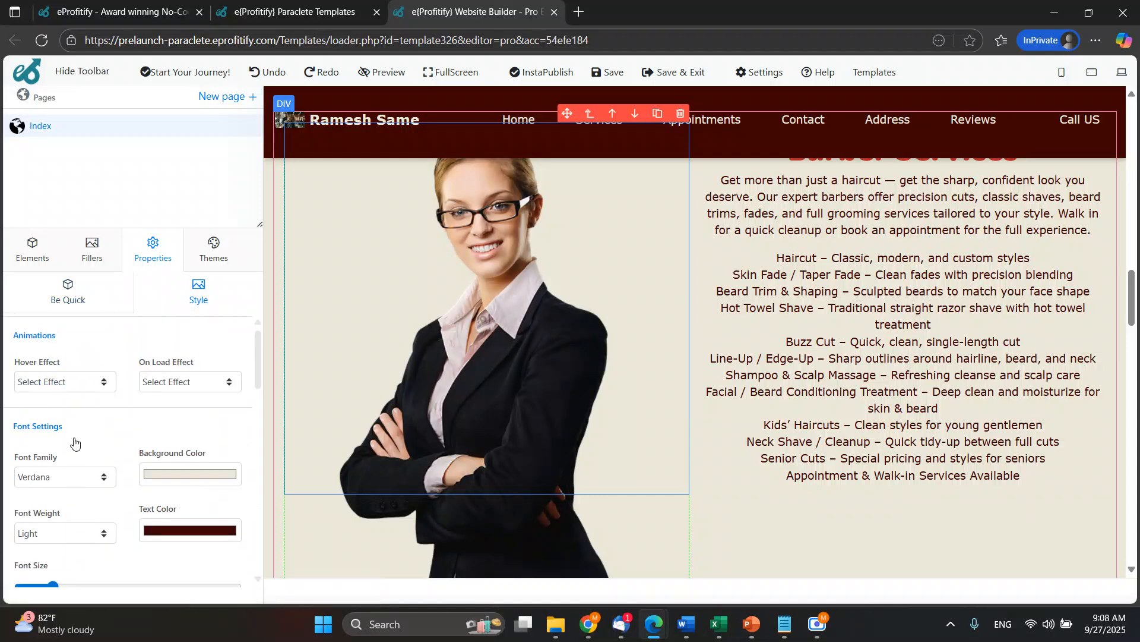
{"action": "left_click", "coordinate": [60, 393]}
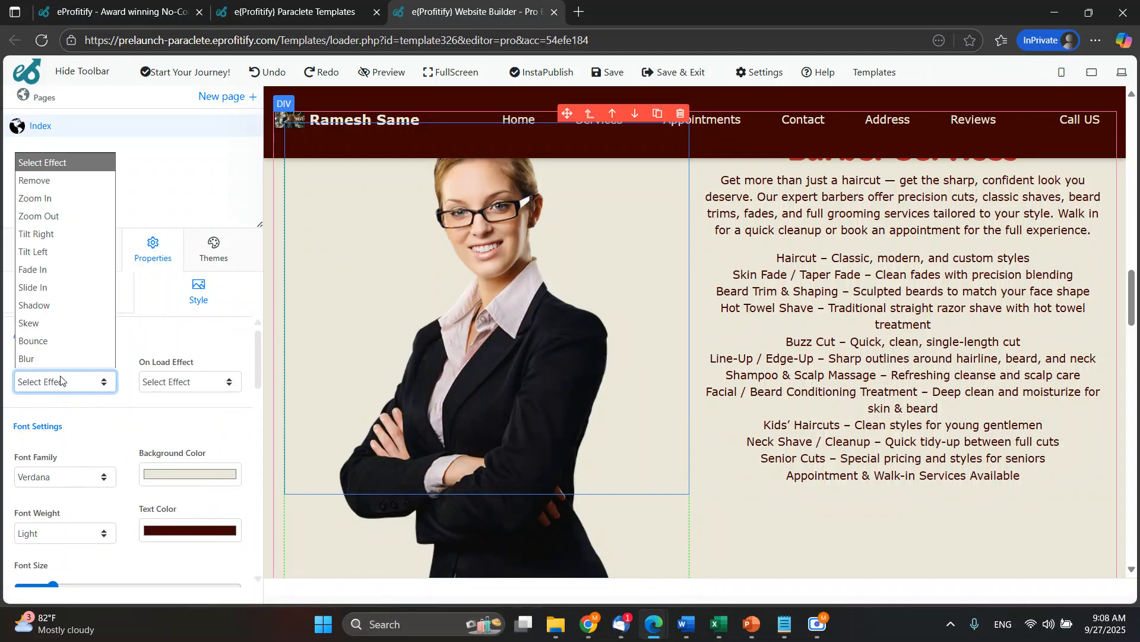
{"action": "left_click", "coordinate": [56, 216]}
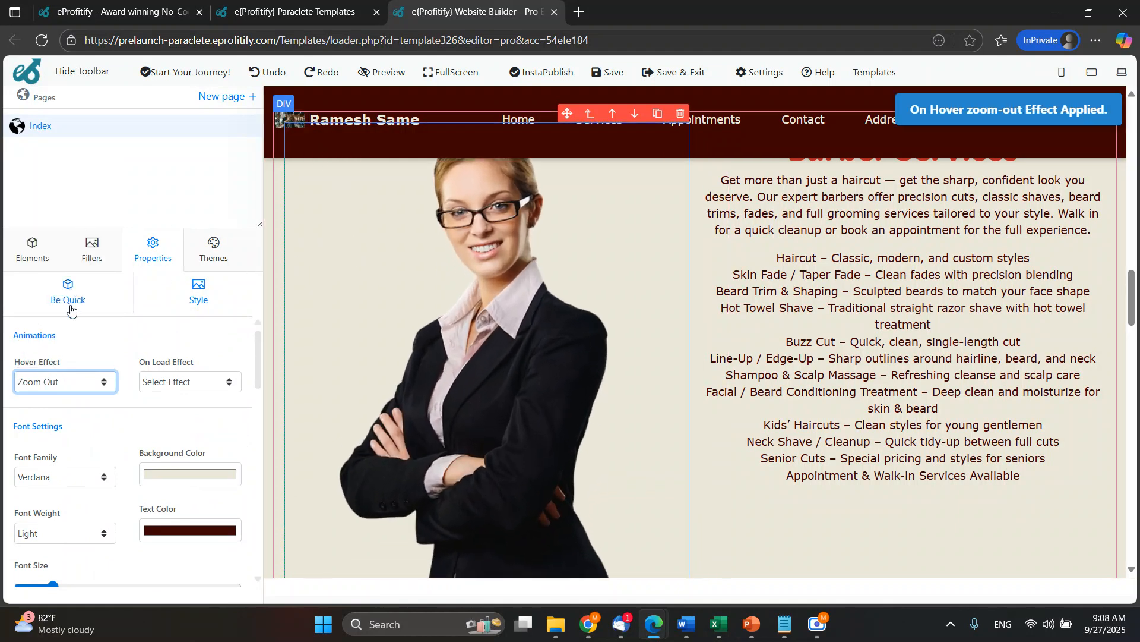
{"action": "left_click", "coordinate": [73, 387]}
{"action": "left_click", "coordinate": [65, 250]}
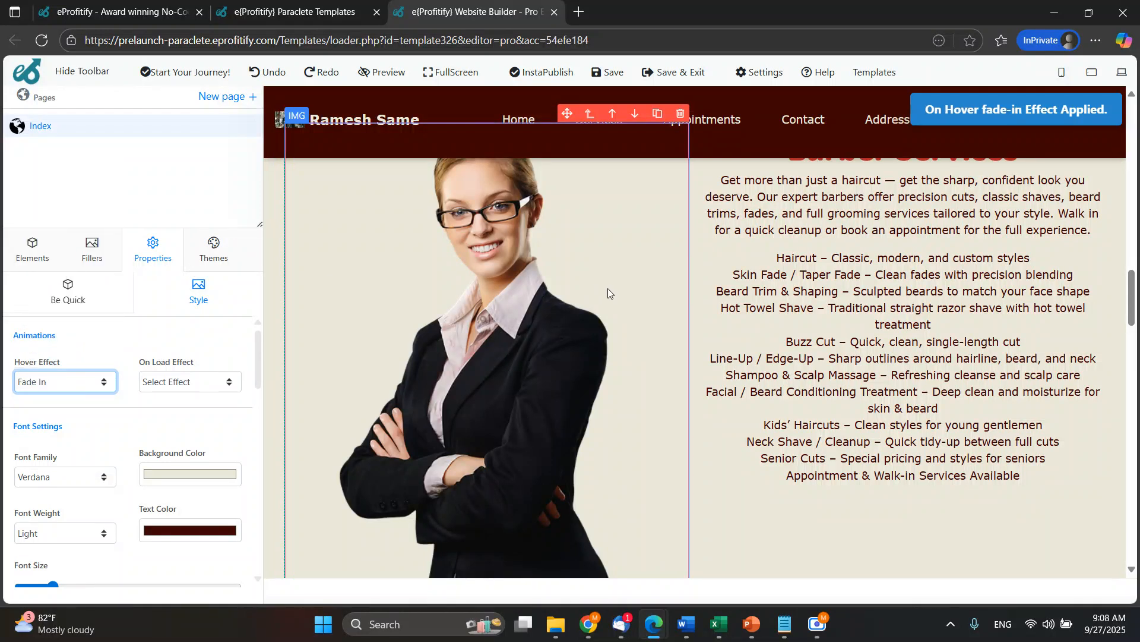
{"action": "left_click", "coordinate": [59, 382]}
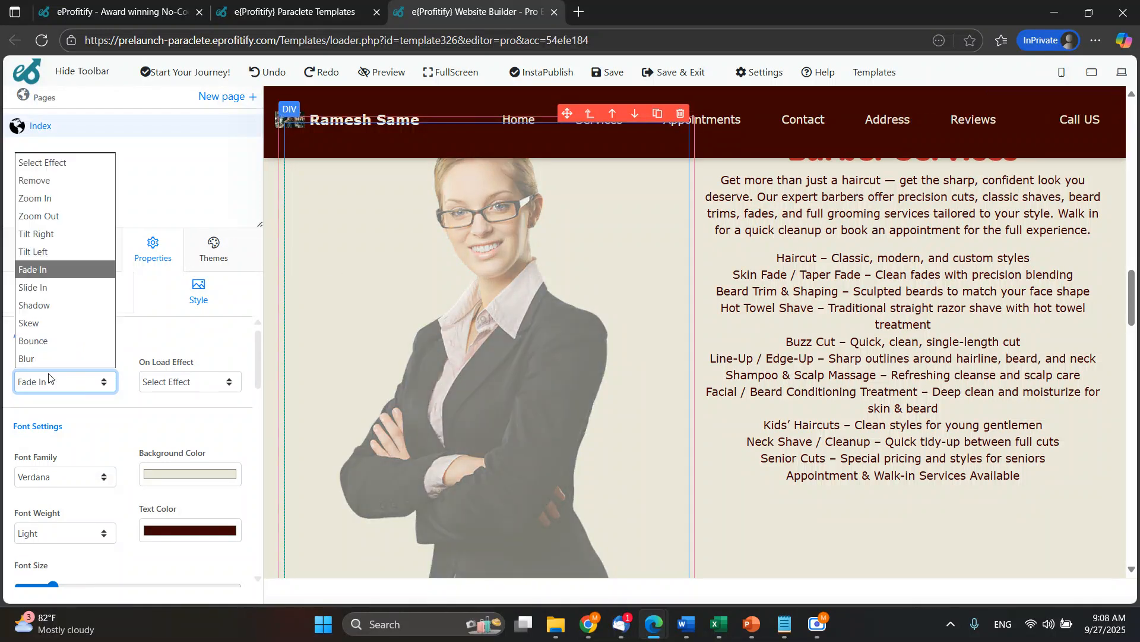
{"action": "left_click", "coordinate": [60, 203]}
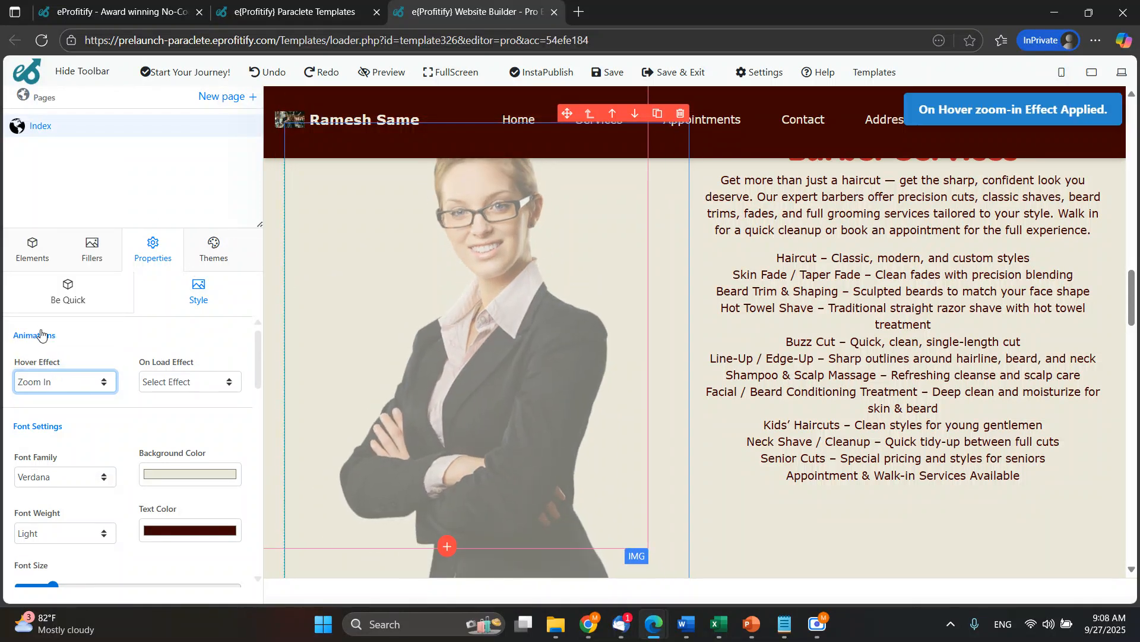
{"action": "left_click", "coordinate": [60, 382]}
{"action": "left_click", "coordinate": [59, 180]}
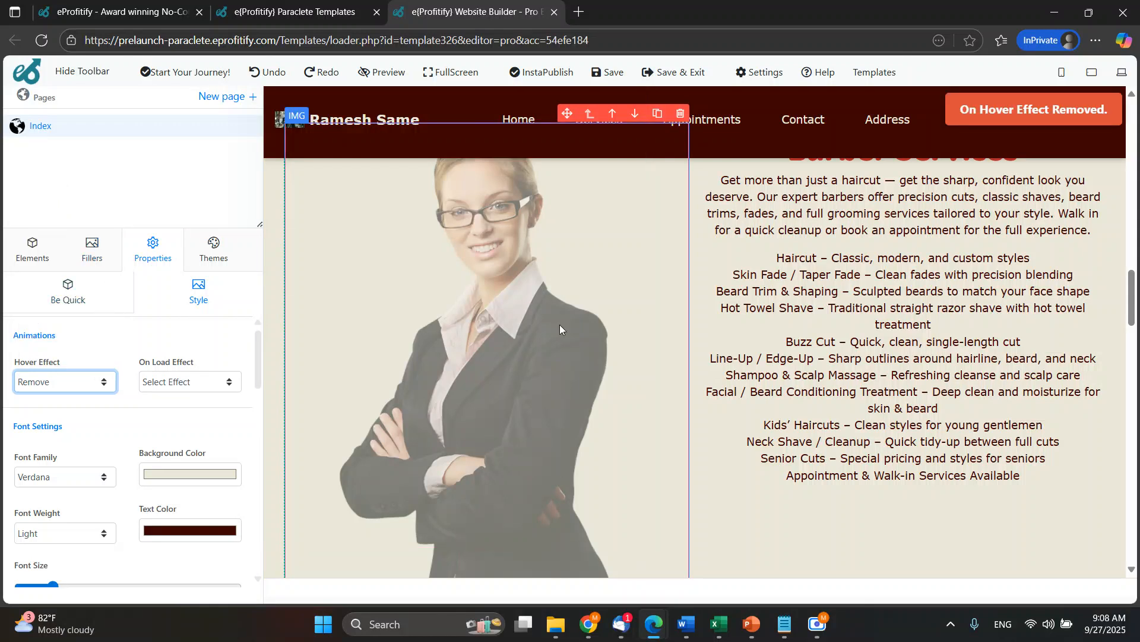
Raise the opacity of the woman's picture to almost full.
{"action": "scroll", "coordinate": [131, 423], "scroll_direction": "down", "scroll_amount": 5}
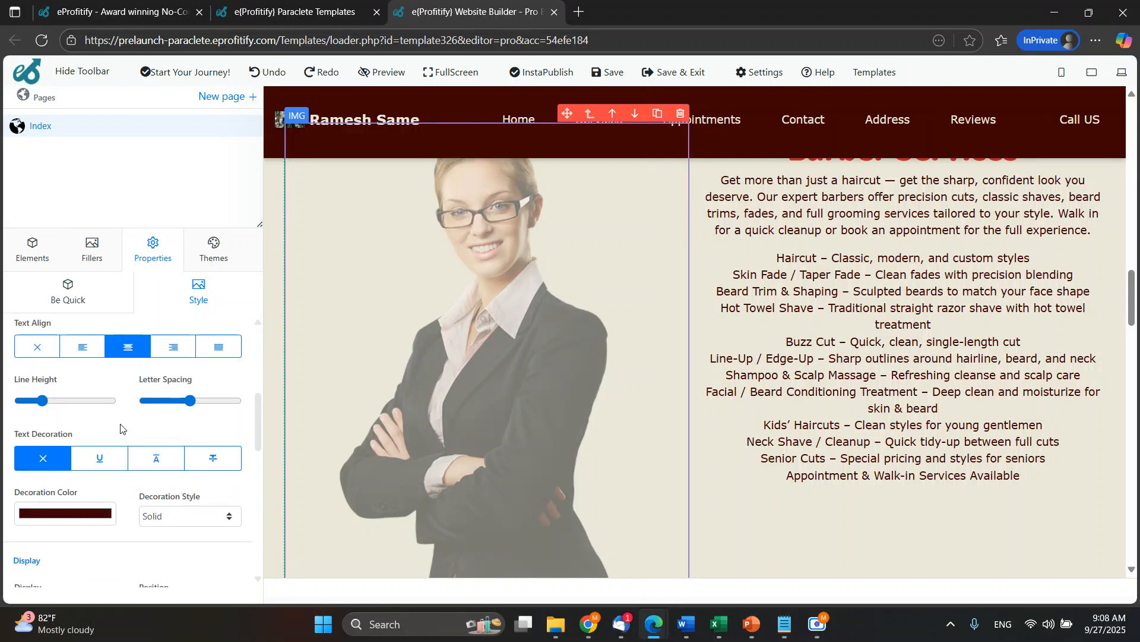
{"action": "scroll", "coordinate": [66, 451], "scroll_direction": "down", "scroll_amount": 3}
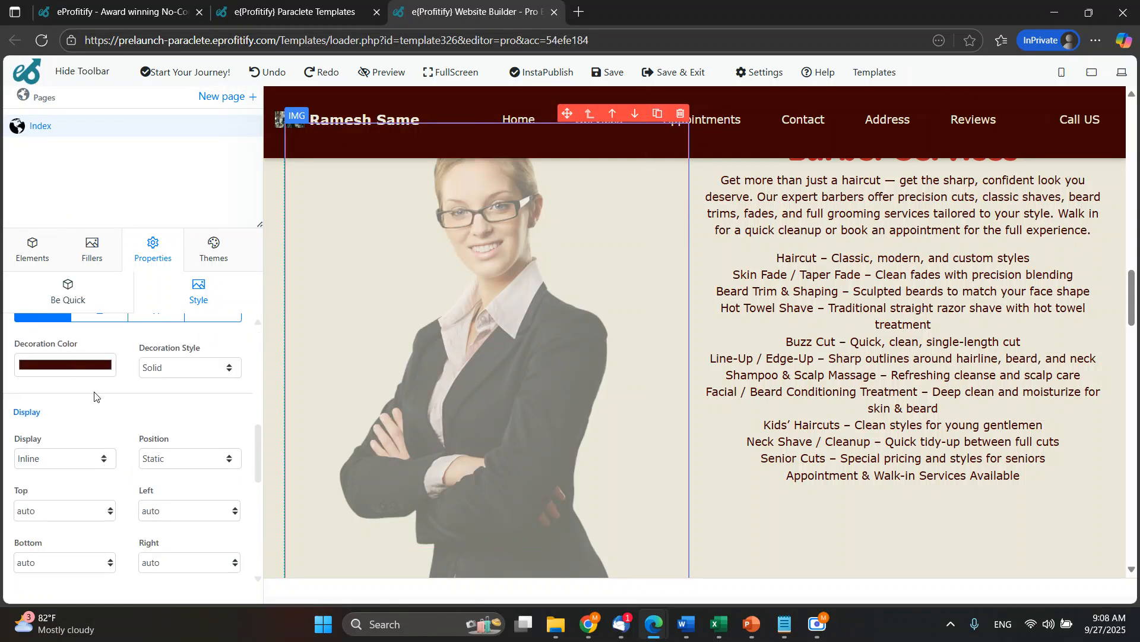
{"action": "scroll", "coordinate": [98, 410], "scroll_direction": "down", "scroll_amount": 3}
{"action": "left_click_drag", "start_coordinate": [104, 425], "coordinate": [258, 433]}
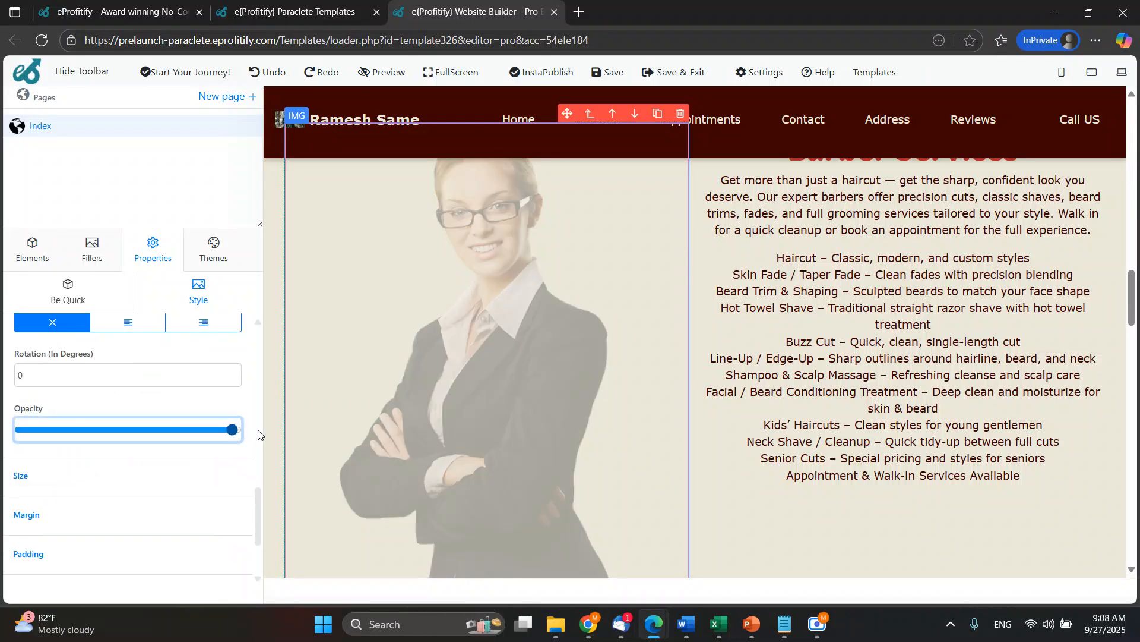
Expand the Size settings of the woman's picture and look over the remaining style sections and the page.
{"action": "left_click", "coordinate": [152, 475]}
{"action": "scroll", "coordinate": [175, 481], "scroll_direction": "down", "scroll_amount": 5}
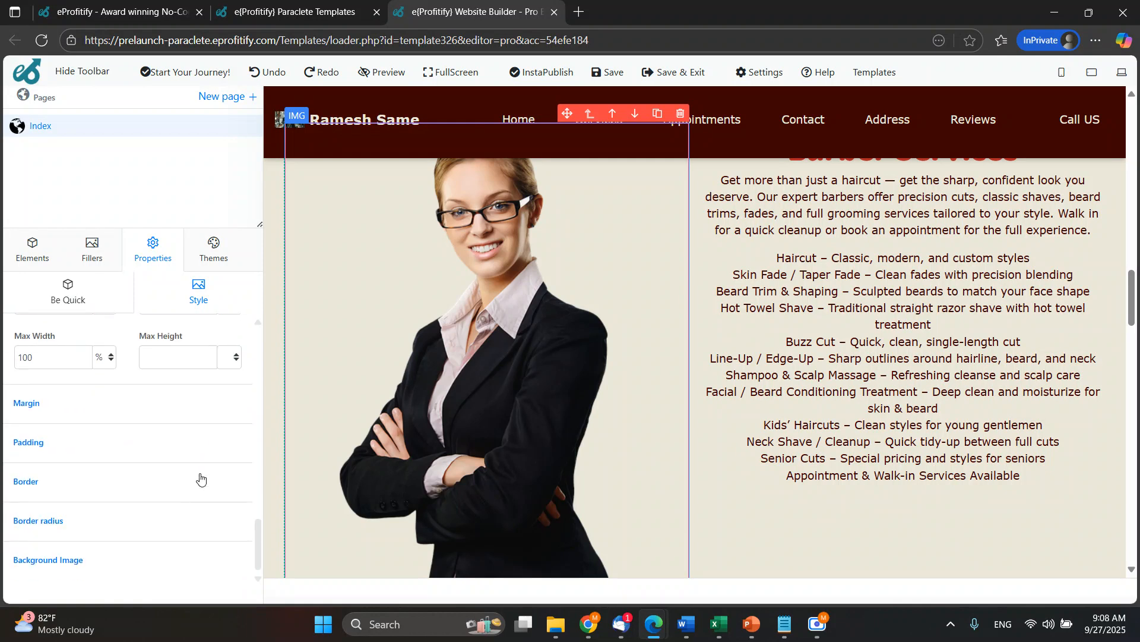
{"action": "scroll", "coordinate": [586, 348], "scroll_direction": "up", "scroll_amount": 1}
{"action": "scroll", "coordinate": [588, 348], "scroll_direction": "down", "scroll_amount": 10}
{"action": "scroll", "coordinate": [590, 348], "scroll_direction": "up", "scroll_amount": 5}
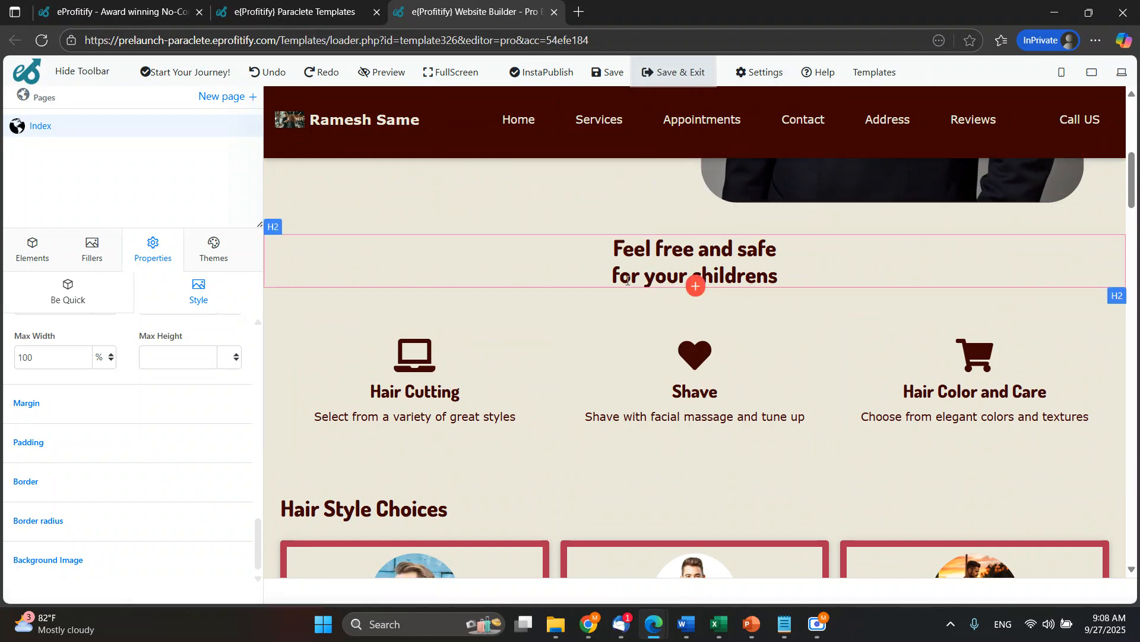
Try the lavender, Blueberry and Green Forest color themes on the website.
{"action": "scroll", "coordinate": [177, 370], "scroll_direction": "up", "scroll_amount": 8}
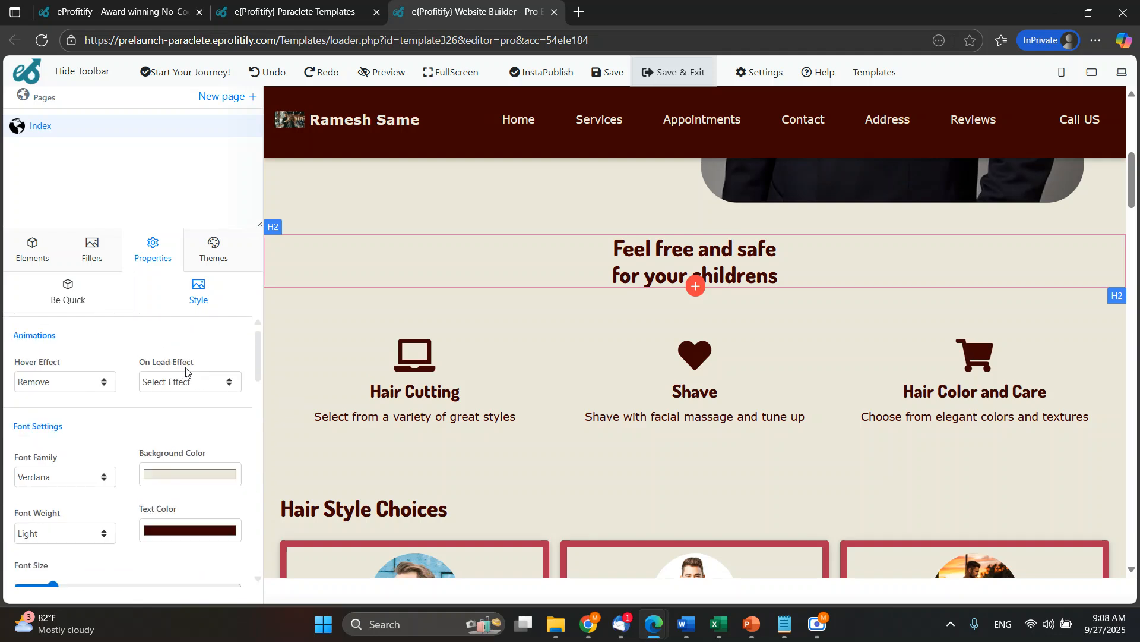
{"action": "left_click", "coordinate": [214, 245]}
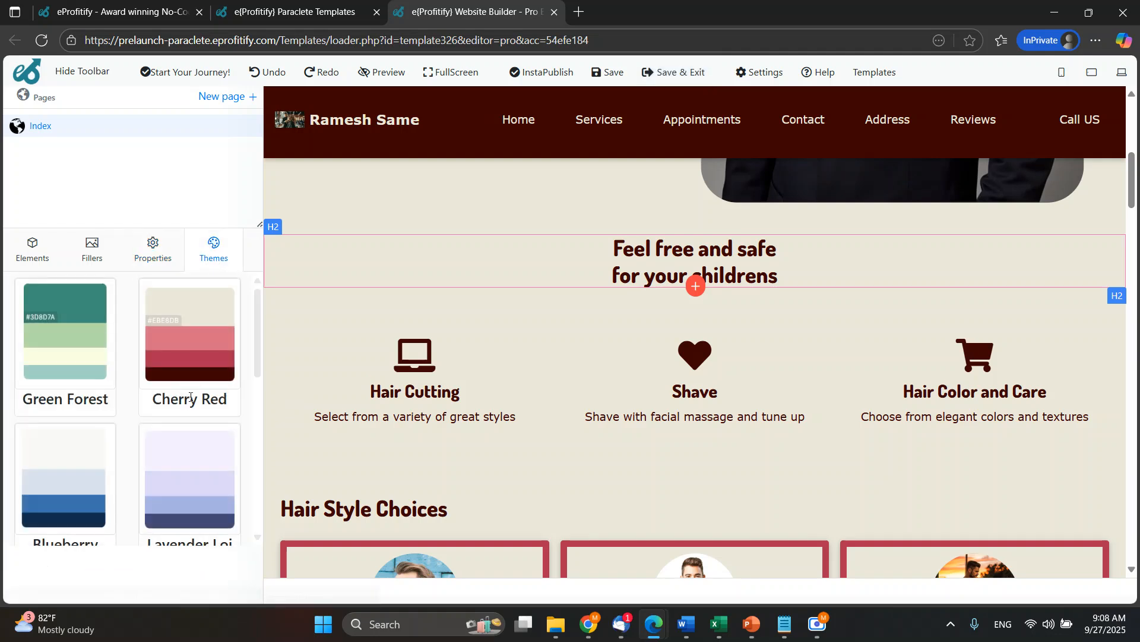
{"action": "left_click", "coordinate": [175, 464]}
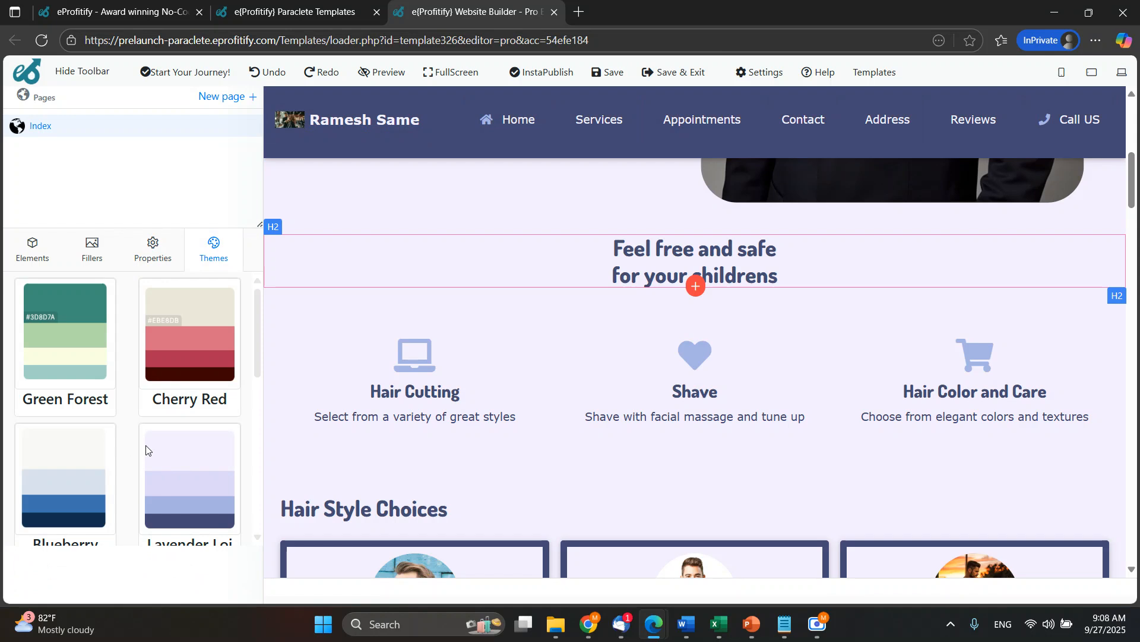
{"action": "scroll", "coordinate": [610, 333], "scroll_direction": "up", "scroll_amount": 5}
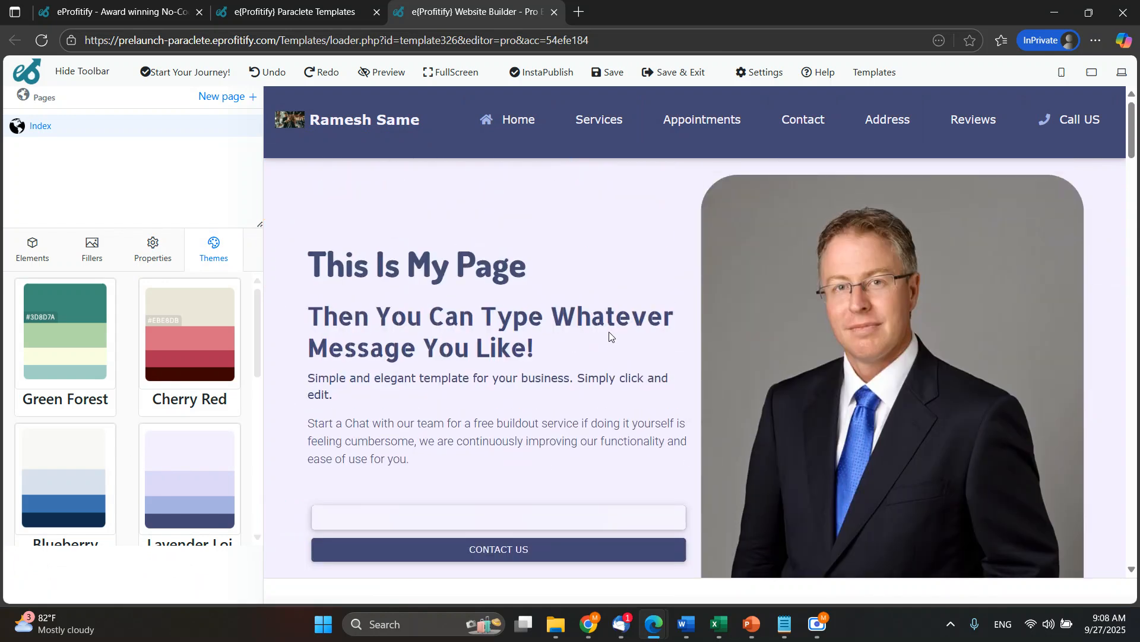
{"action": "left_click", "coordinate": [92, 511]}
{"action": "left_click", "coordinate": [63, 378]}
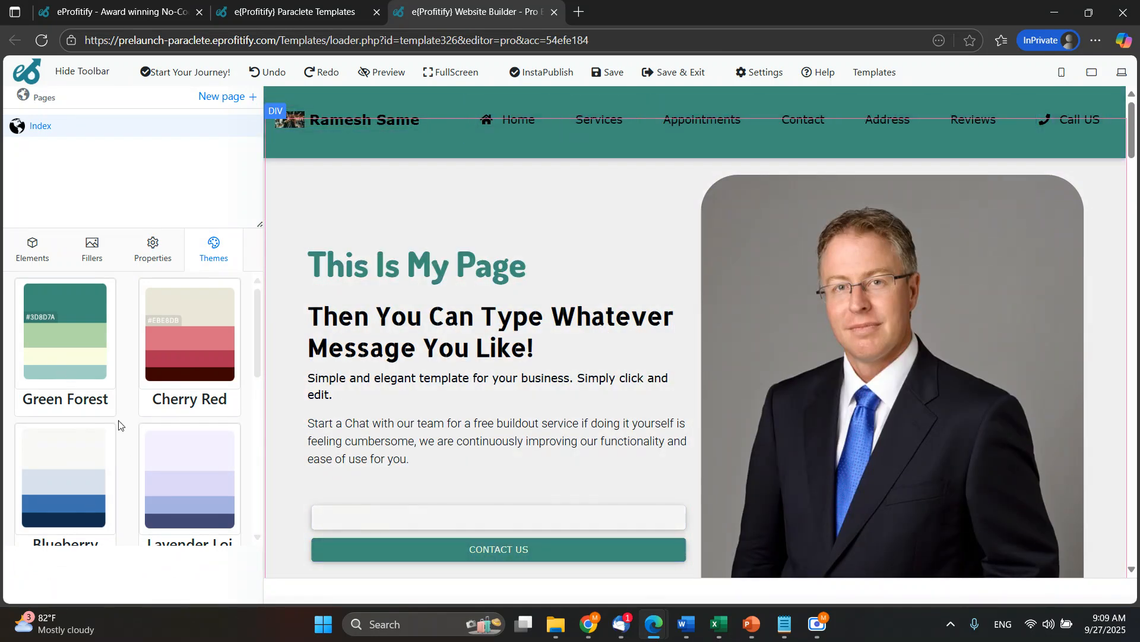
Try further color themes on the page, including Lightish Blue, Bluish Dark and Reddish Dark.
{"action": "scroll", "coordinate": [124, 425], "scroll_direction": "down", "scroll_amount": 5}
{"action": "left_click", "coordinate": [173, 418]}
{"action": "left_click", "coordinate": [88, 429]}
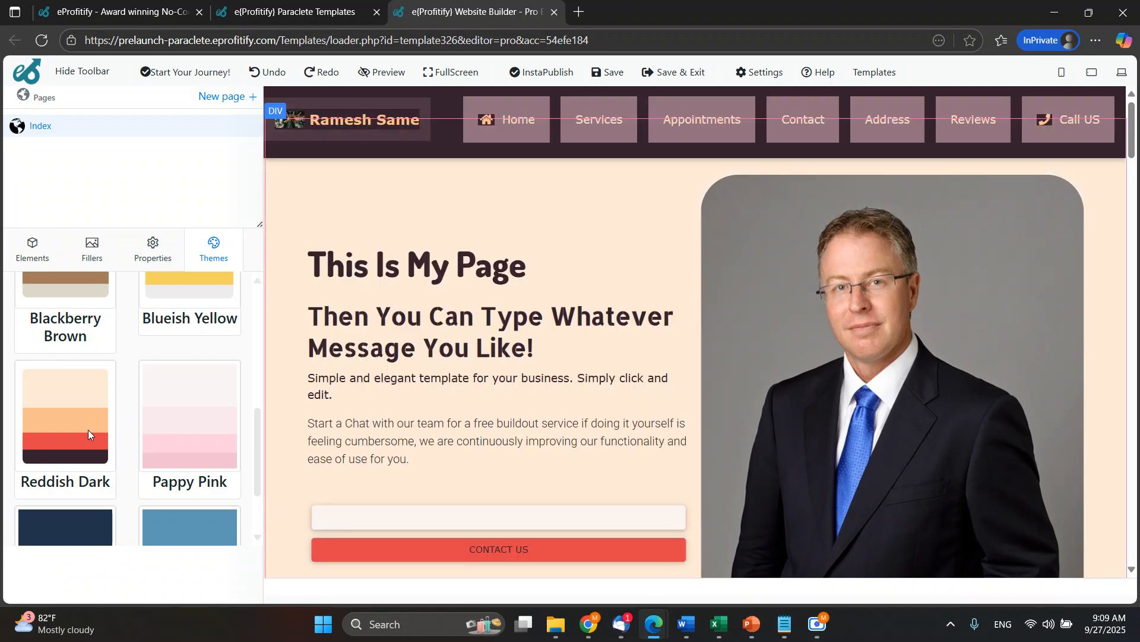
{"action": "left_click", "coordinate": [187, 518]}
{"action": "scroll", "coordinate": [191, 498], "scroll_direction": "down", "scroll_amount": 2}
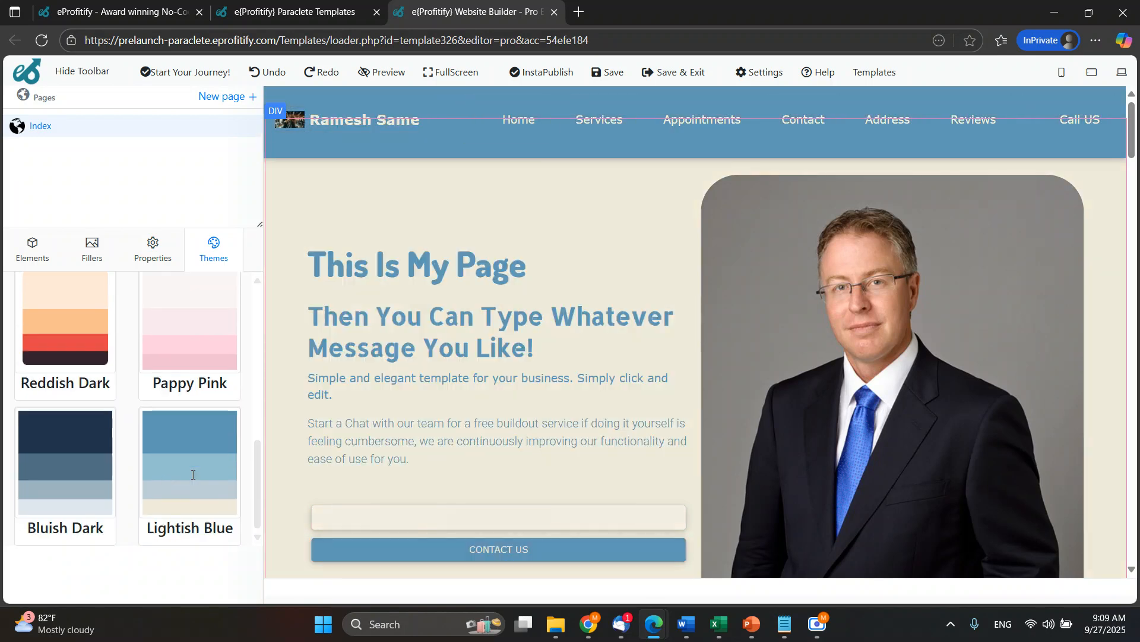
{"action": "left_click", "coordinate": [79, 469]}
{"action": "left_click", "coordinate": [70, 357]}
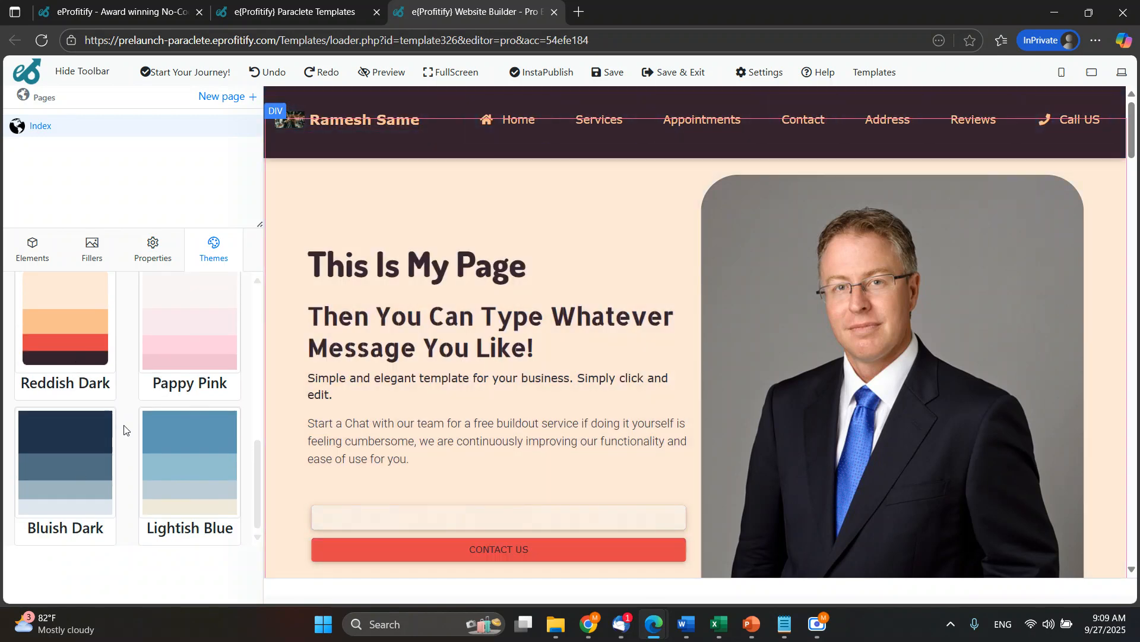
Try the Cherry Red theme again and apply the Green Forest color theme to the website.
{"action": "scroll", "coordinate": [125, 428], "scroll_direction": "up", "scroll_amount": 3}
{"action": "left_click", "coordinate": [165, 404]}
{"action": "scroll", "coordinate": [164, 410], "scroll_direction": "up", "scroll_amount": 2}
{"action": "left_click", "coordinate": [174, 368]}
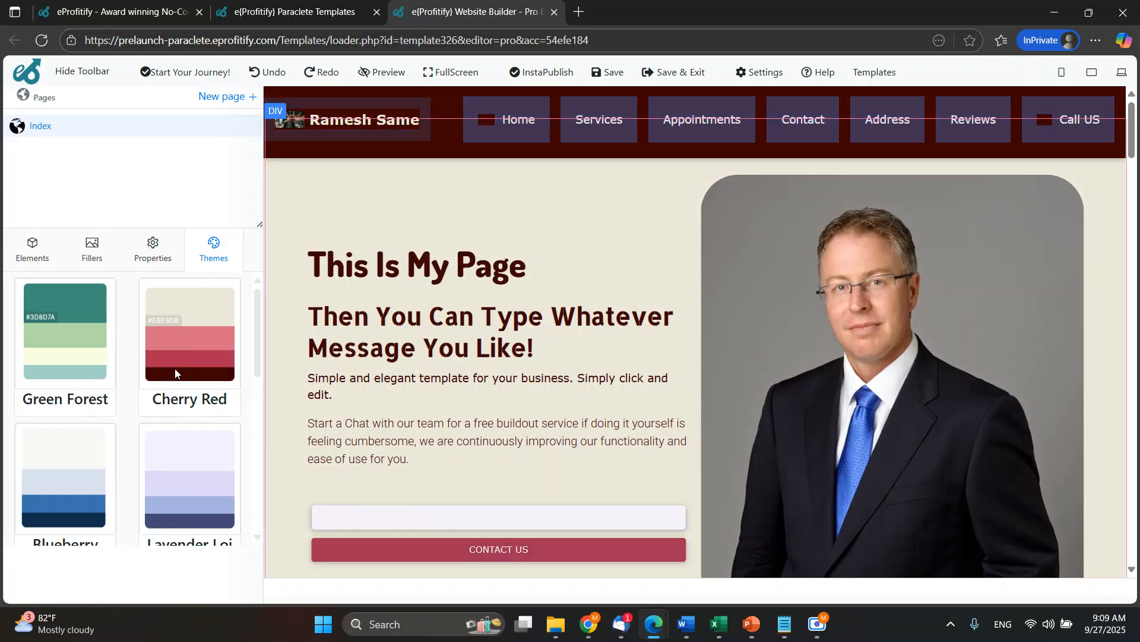
{"action": "left_click", "coordinate": [83, 355]}
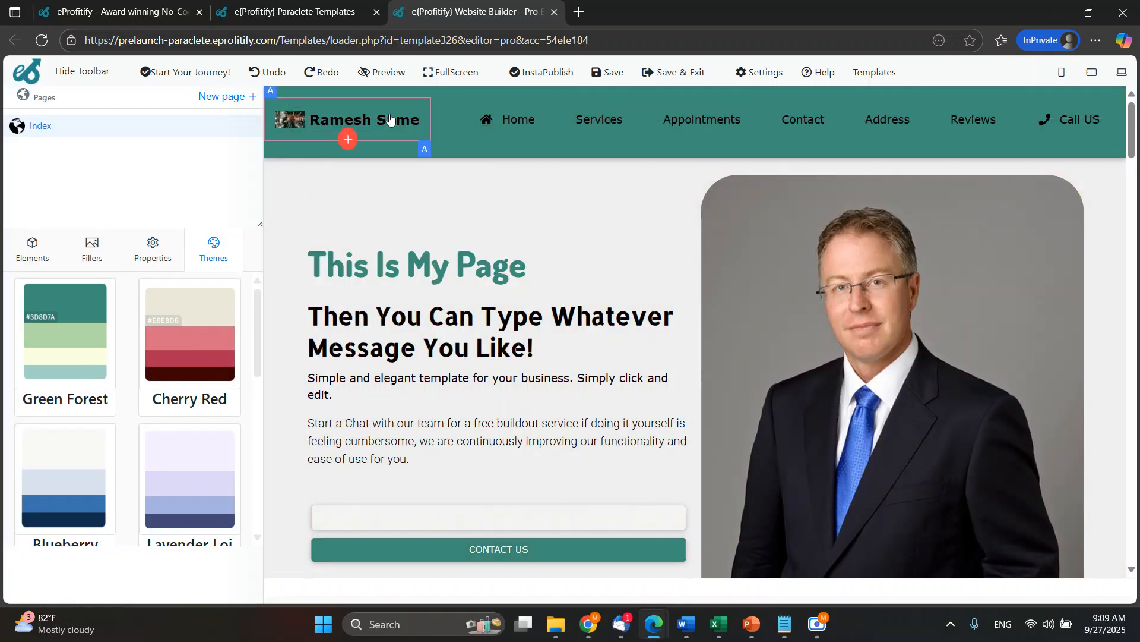